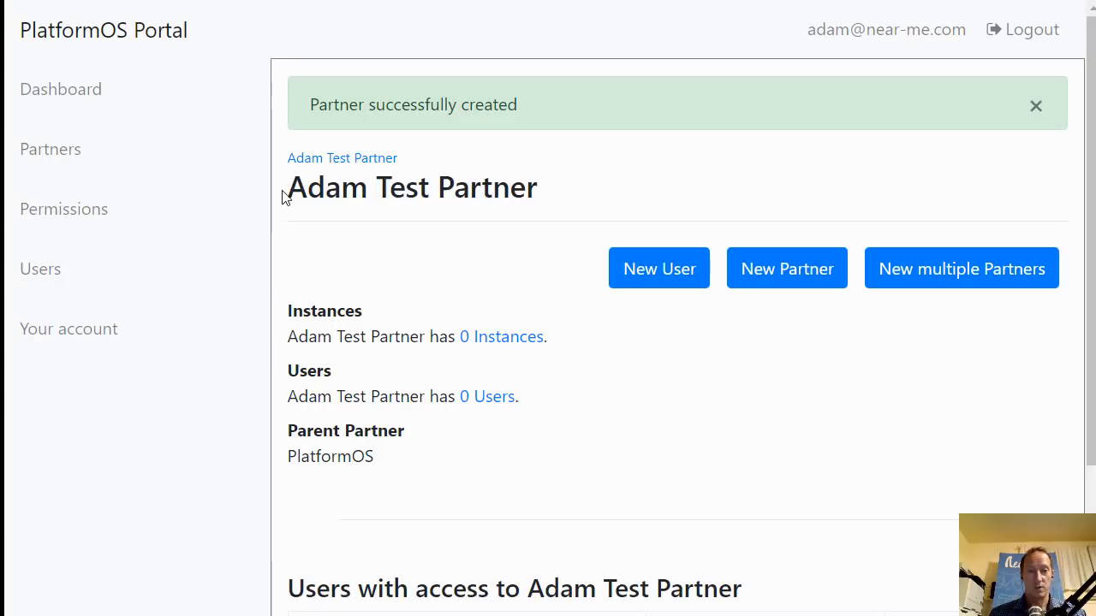
Look over the newly created test partner's page and the blank New Partner form under PlatformOS.
{"action": "left_click_drag", "start_coordinate": [293, 183], "coordinate": [562, 198]}
{"action": "left_click", "coordinate": [563, 199]}
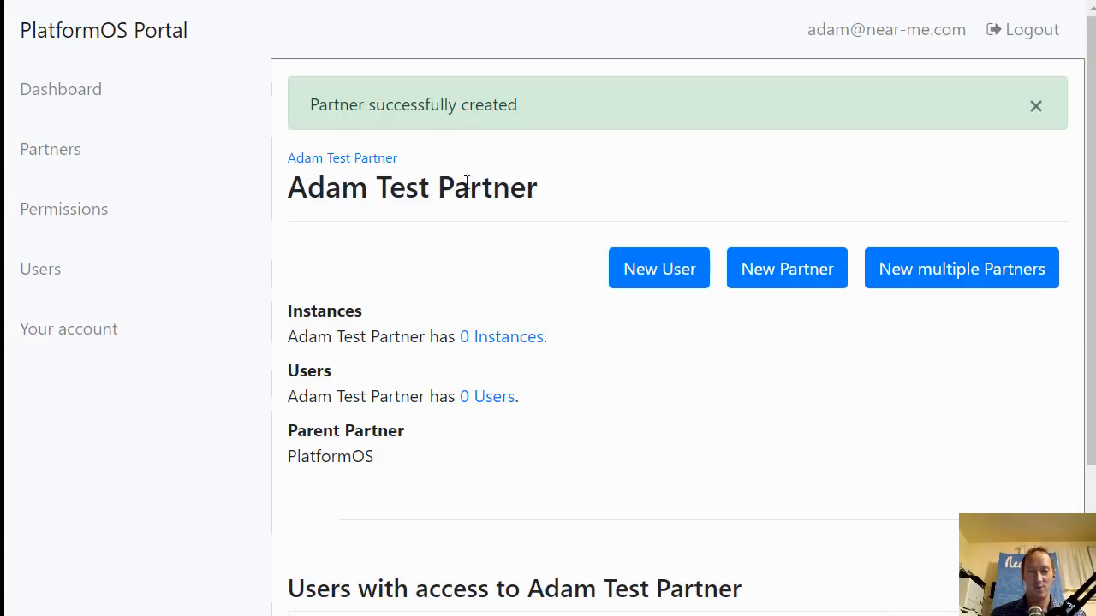
{"action": "left_click_drag", "start_coordinate": [306, 191], "coordinate": [580, 198]}
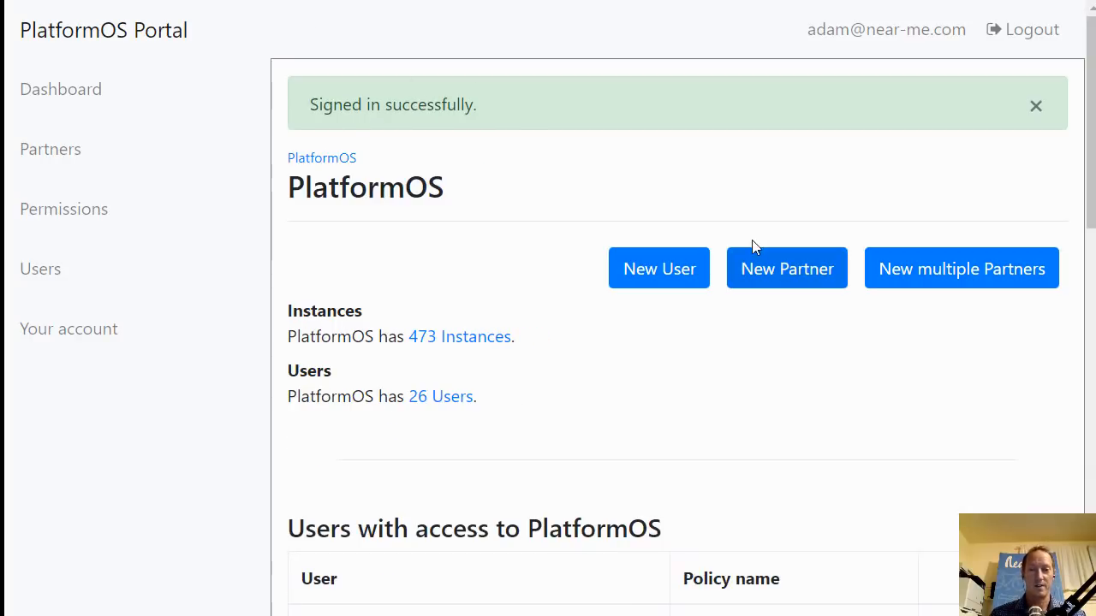
{"action": "right_click", "coordinate": [782, 274]}
{"action": "left_click", "coordinate": [879, 285]}
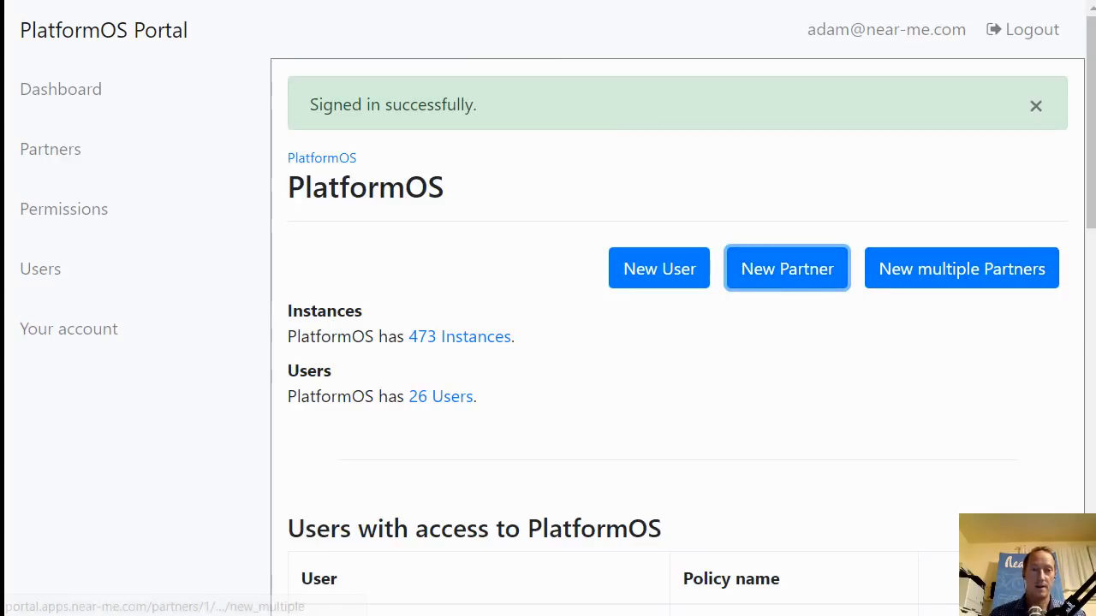
{"action": "left_click", "coordinate": [473, 1]}
{"action": "left_click", "coordinate": [477, 308]}
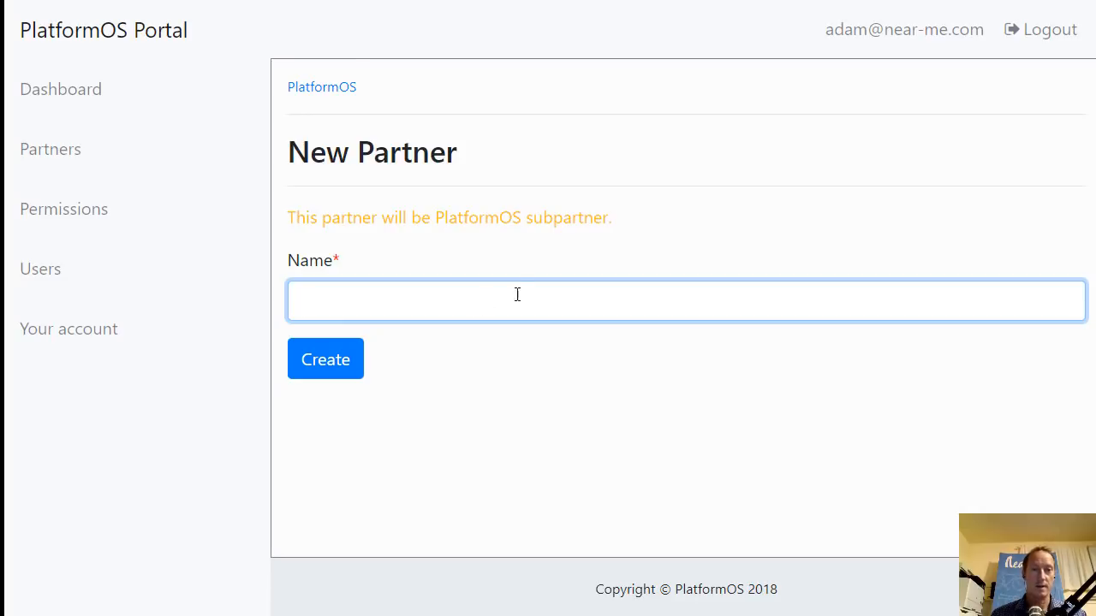
{"action": "key", "text": "alt+Left"}
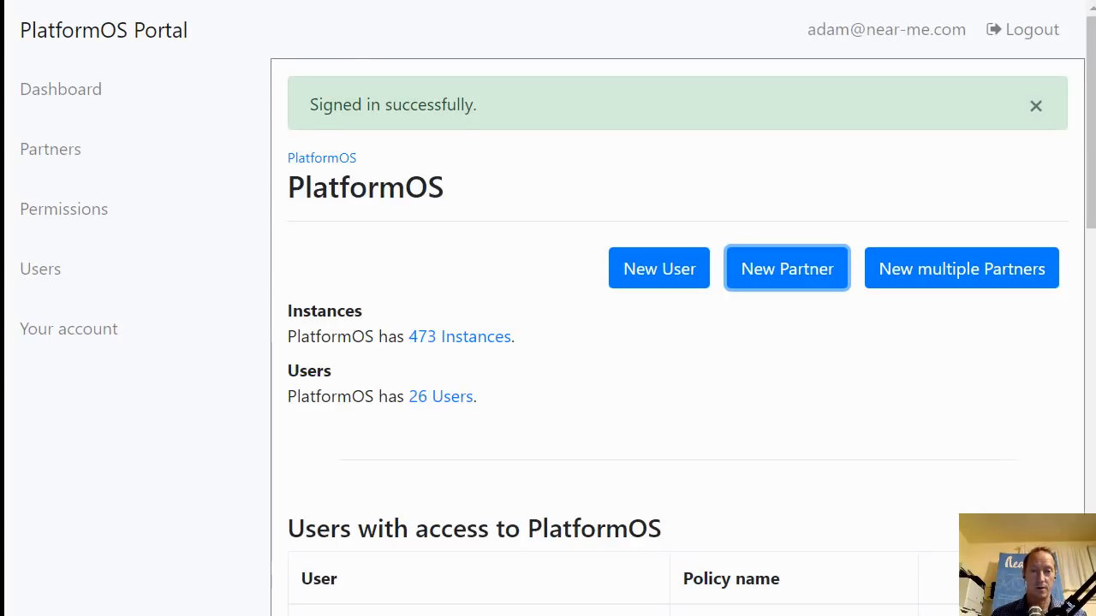
{"action": "key", "text": "alt+Right"}
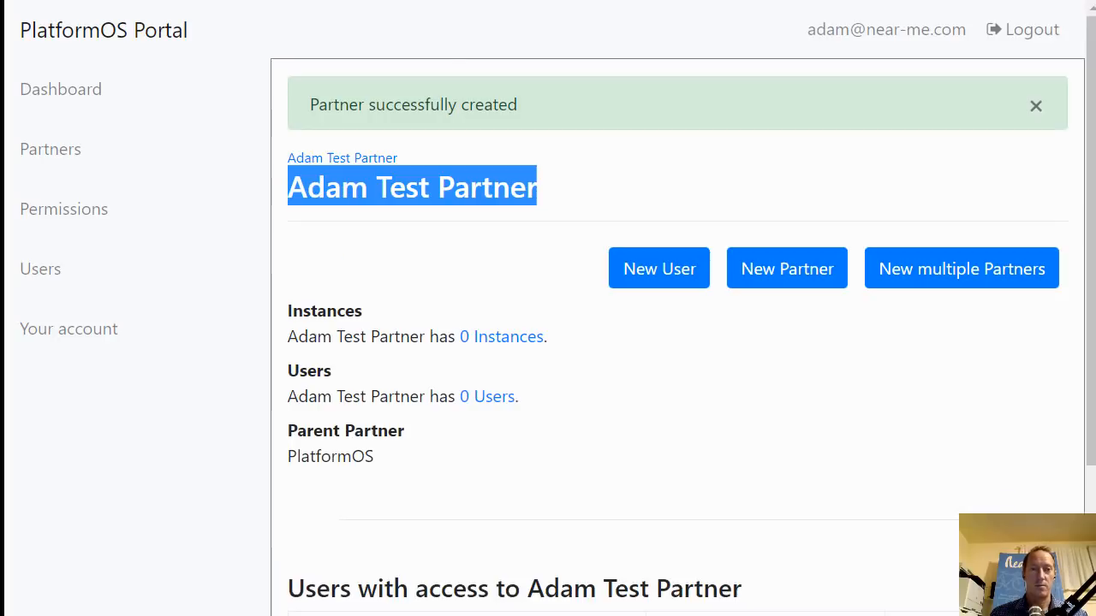
{"action": "left_click", "coordinate": [387, 179]}
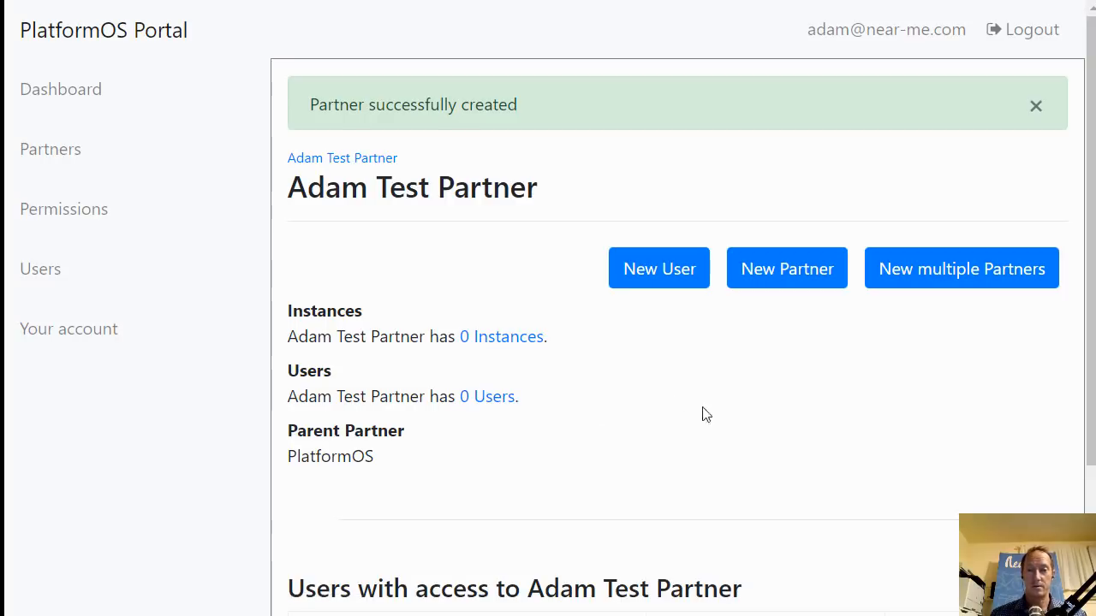
Invite a new user to the test partner using the user's email address.
{"action": "left_click", "coordinate": [650, 271]}
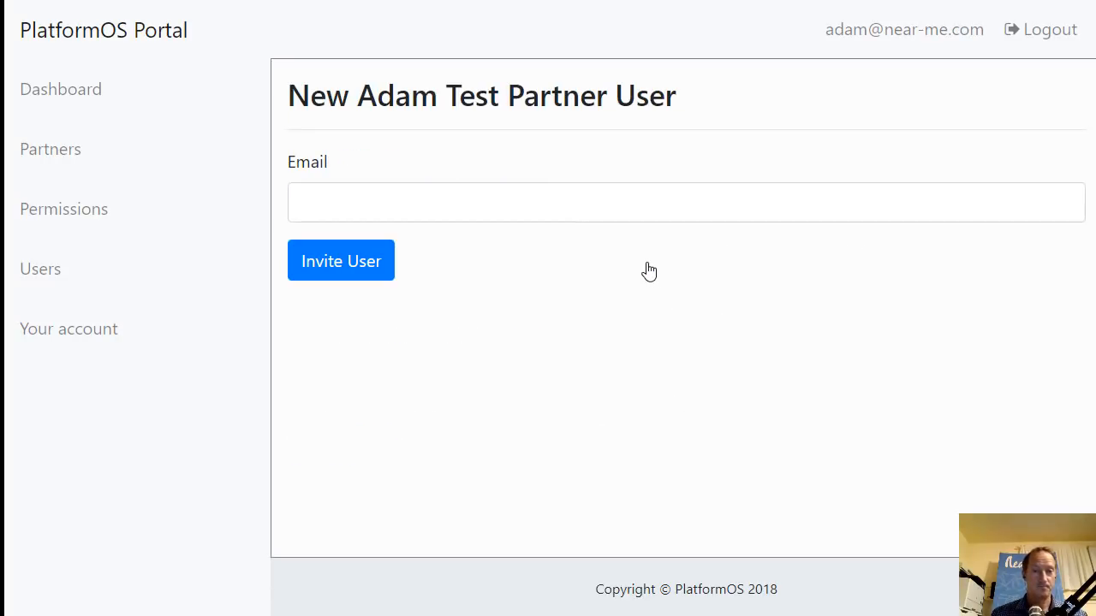
{"action": "left_click", "coordinate": [563, 200]}
{"action": "type", "text": "abroad"}
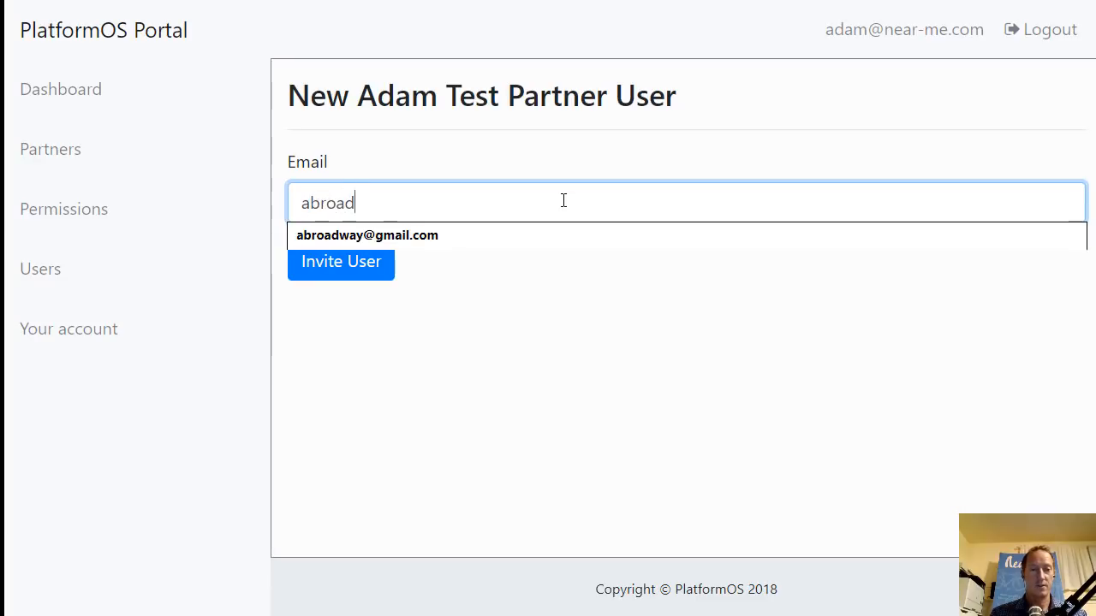
{"action": "key", "text": "Down"}
{"action": "key", "text": "Return"}
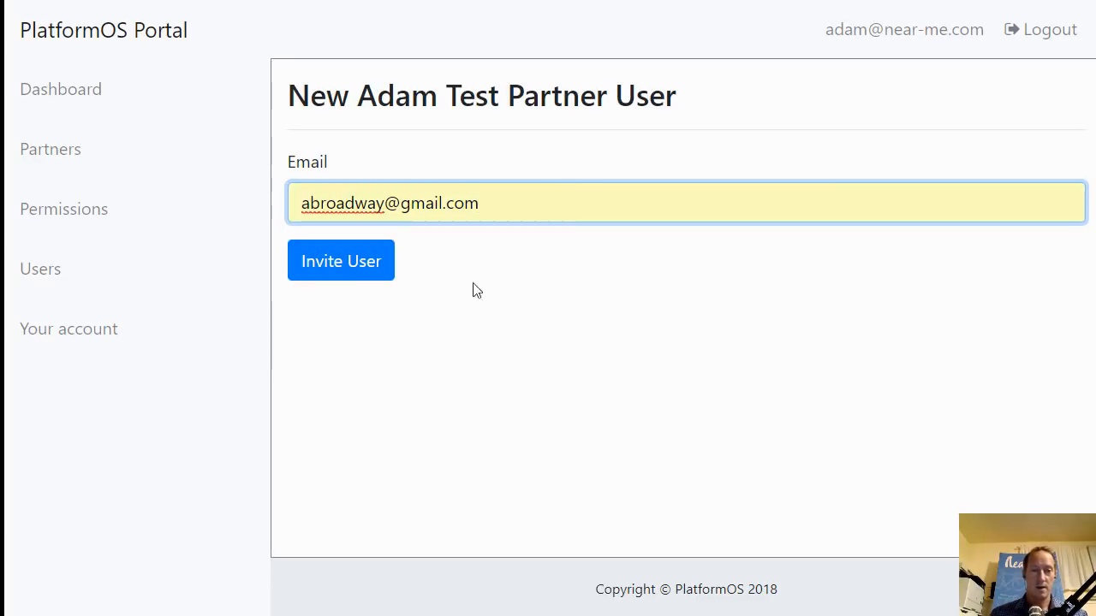
{"action": "left_click", "coordinate": [360, 279]}
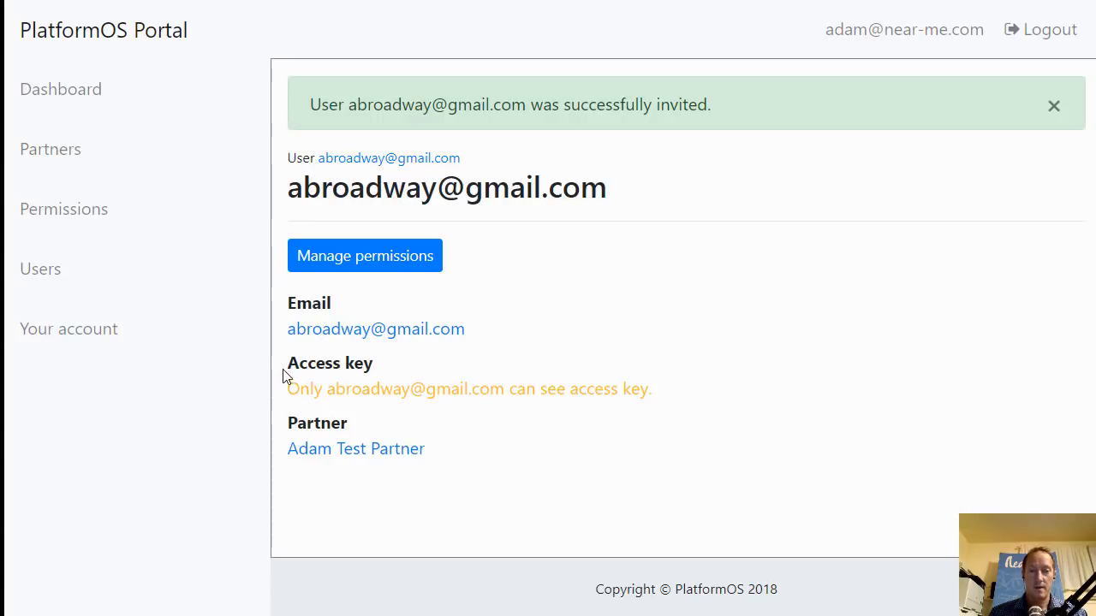
Manage the invited user's permissions and grant Write and deploy access to the test partner.
{"action": "left_click_drag", "start_coordinate": [284, 377], "coordinate": [399, 368]}
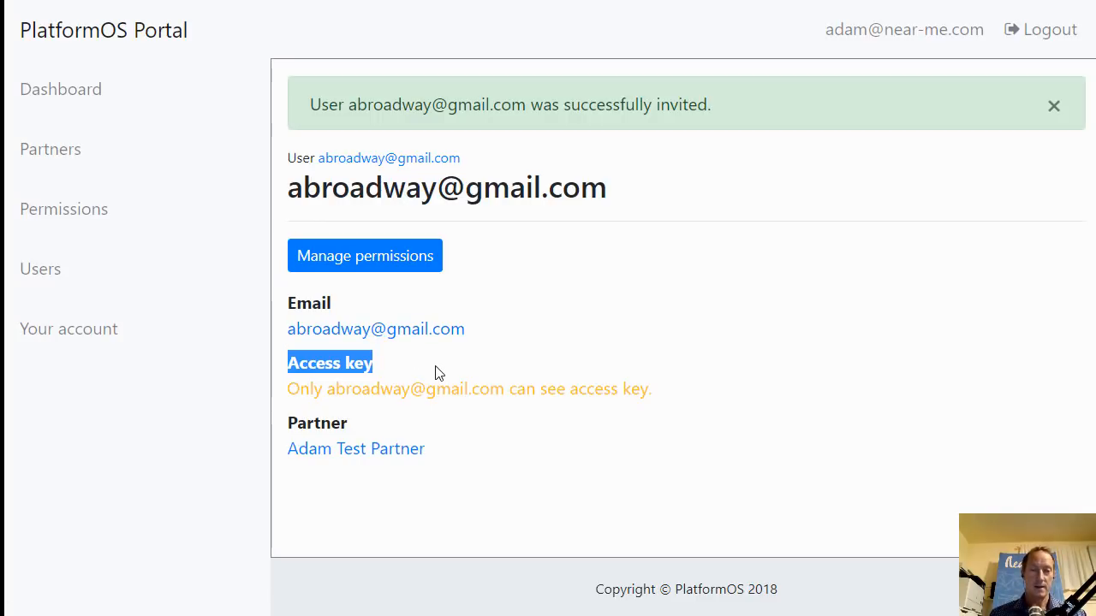
{"action": "left_click", "coordinate": [435, 371]}
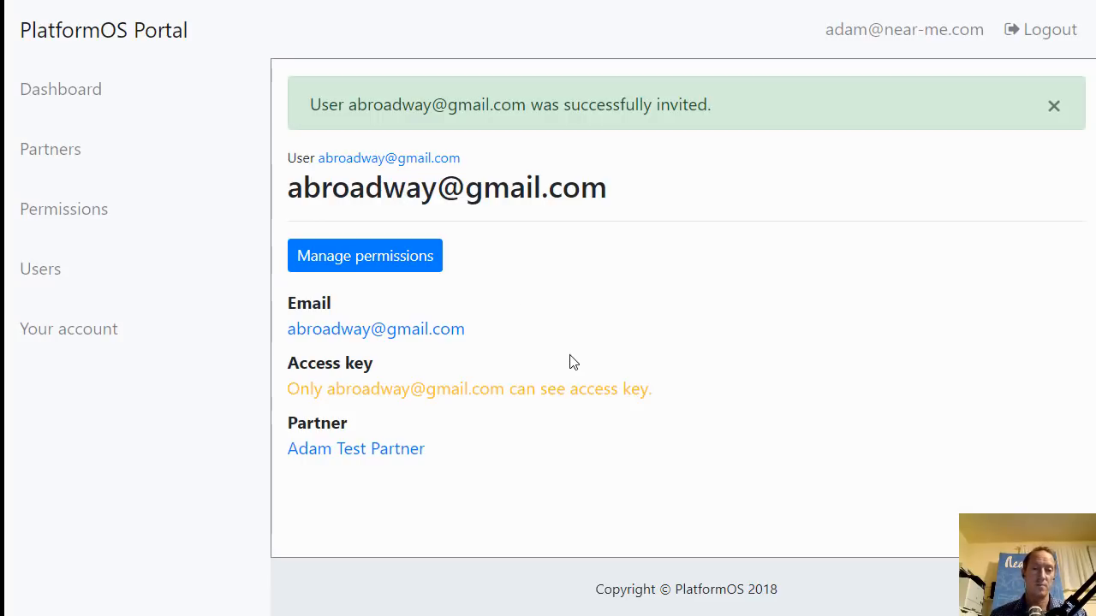
{"action": "left_click", "coordinate": [367, 265]}
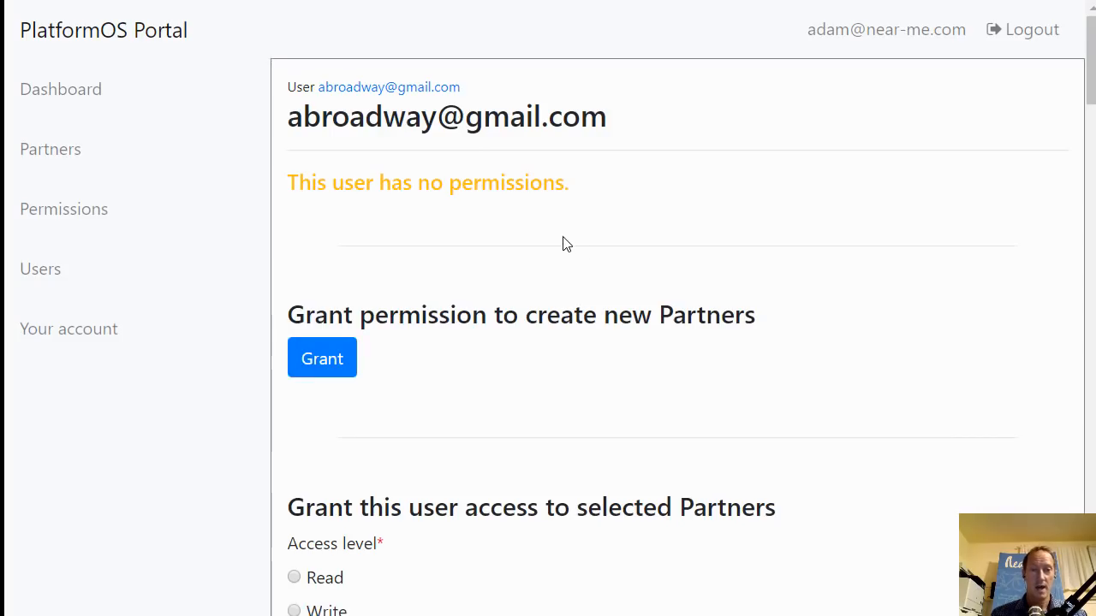
{"action": "scroll", "coordinate": [548, 289], "scroll_direction": "down", "scroll_amount": 3}
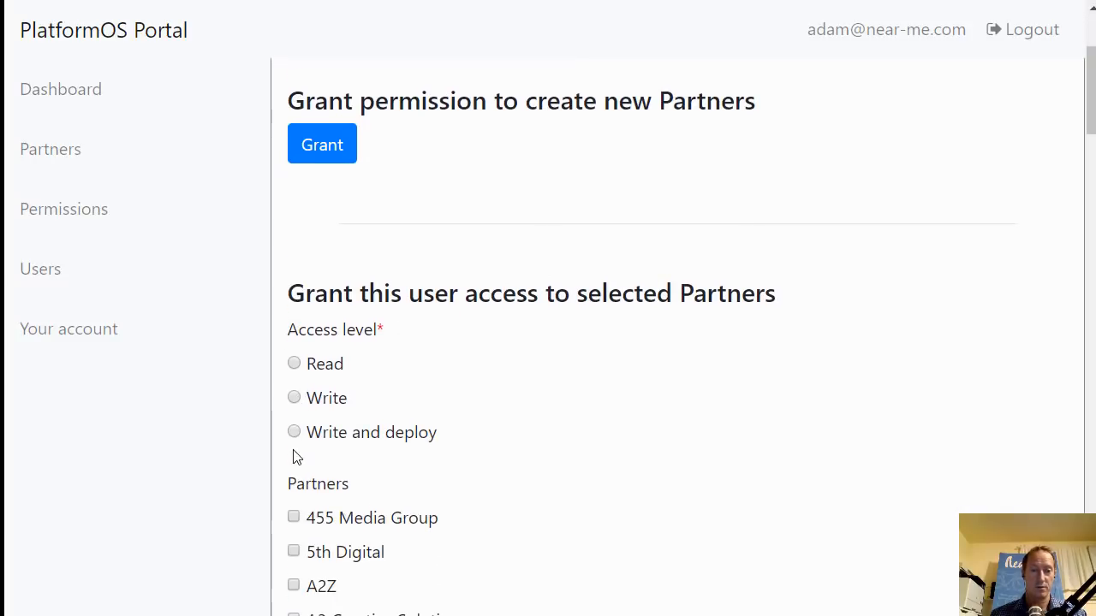
{"action": "scroll", "coordinate": [295, 435], "scroll_direction": "down", "scroll_amount": 2}
{"action": "scroll", "coordinate": [330, 428], "scroll_direction": "up", "scroll_amount": 3}
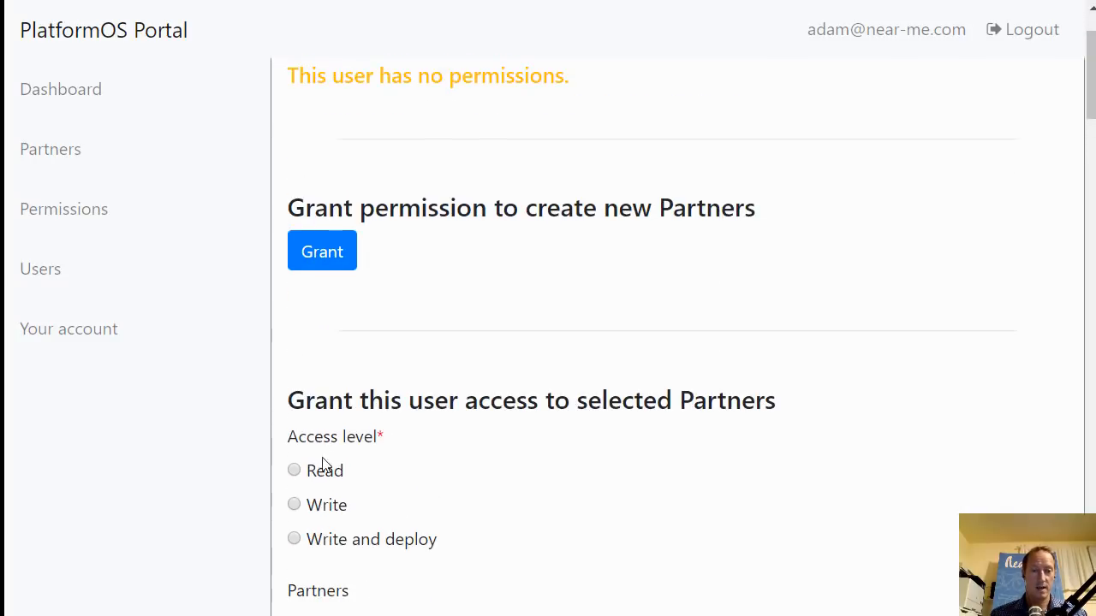
{"action": "left_click", "coordinate": [294, 539]}
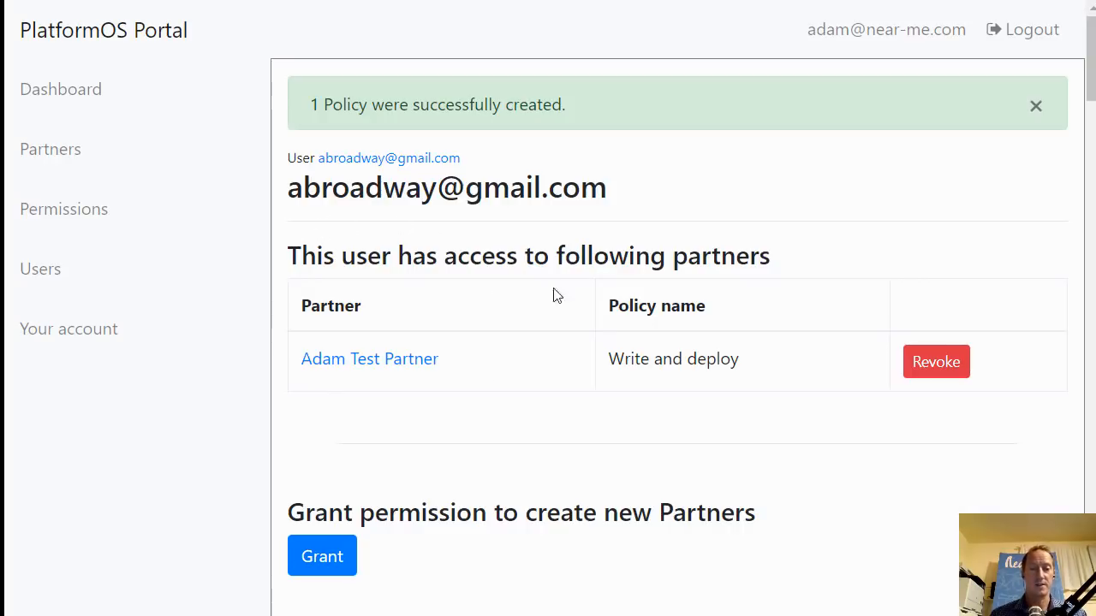
{"action": "left_click_drag", "start_coordinate": [288, 516], "coordinate": [752, 523]}
{"action": "left_click", "coordinate": [752, 522]}
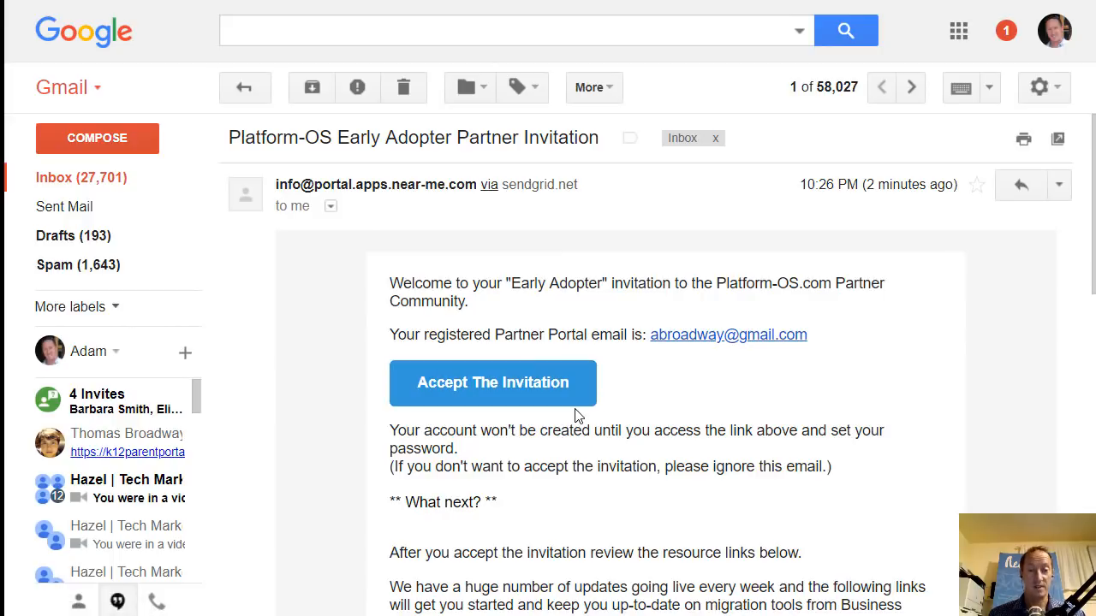
Switch to Gmail and read the Platform-OS Early Adopter Partner Invitation email, including its resource links and Slack information.
{"action": "scroll", "coordinate": [577, 415], "scroll_direction": "down", "scroll_amount": 5}
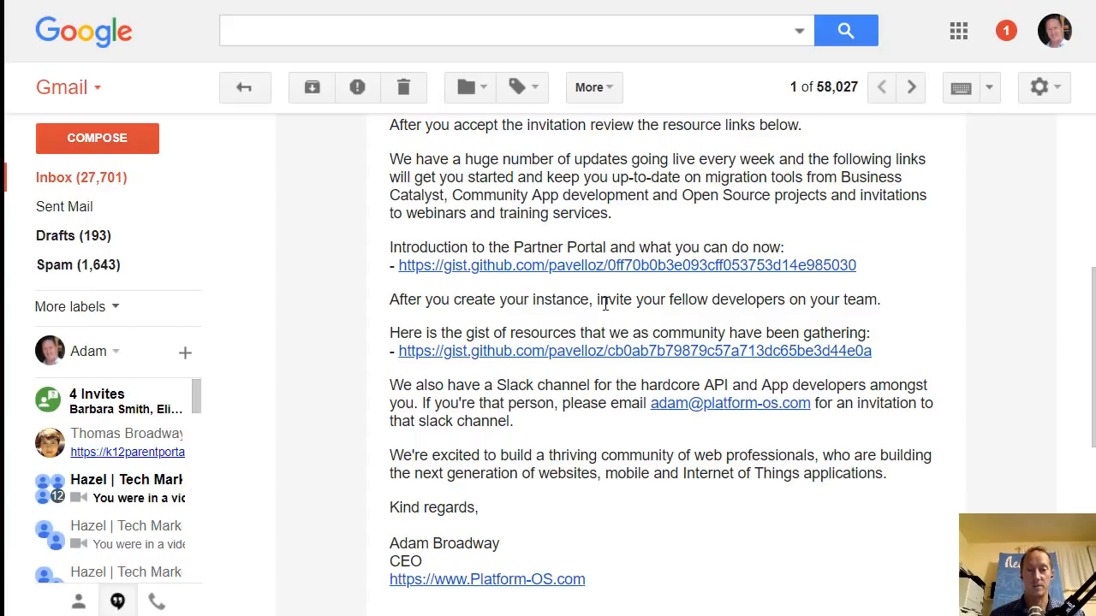
{"action": "left_click_drag", "start_coordinate": [389, 248], "coordinate": [731, 359]}
{"action": "left_click", "coordinate": [724, 317]}
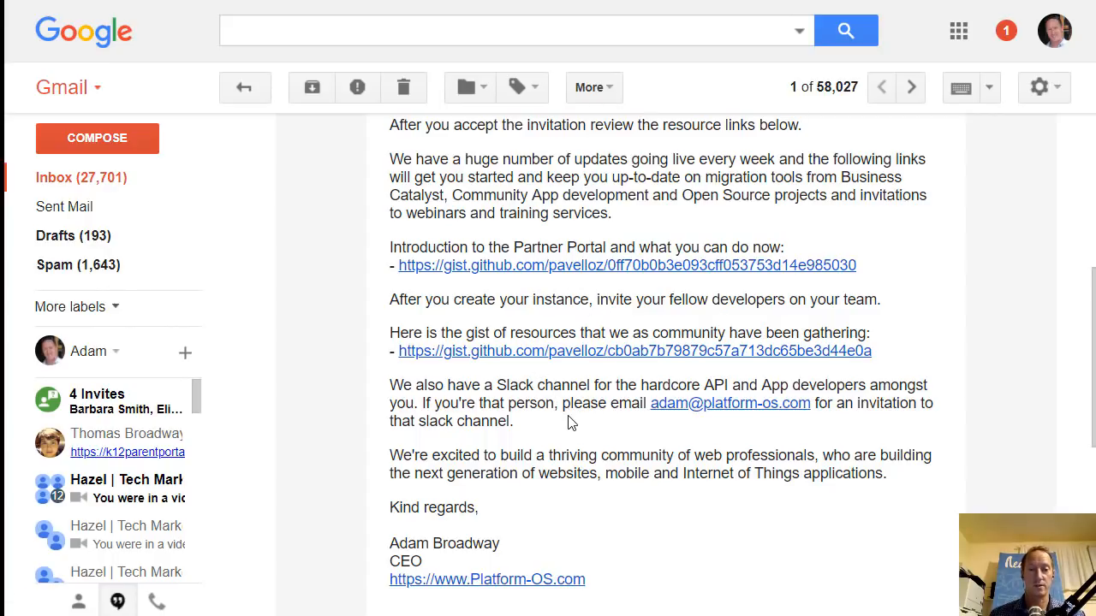
{"action": "scroll", "coordinate": [570, 423], "scroll_direction": "up", "scroll_amount": 3}
{"action": "scroll", "coordinate": [569, 423], "scroll_direction": "down", "scroll_amount": 4}
{"action": "scroll", "coordinate": [569, 423], "scroll_direction": "up", "scroll_amount": 5}
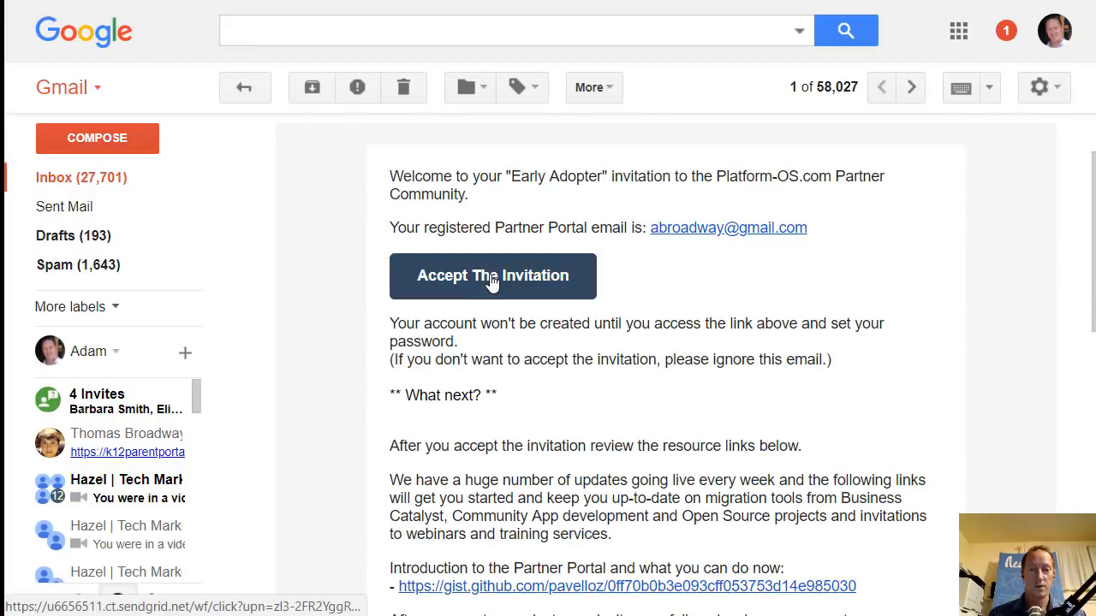
Open the Accept The Invitation link in an incognito window, then enter, confirm and submit the new account password.
{"action": "right_click", "coordinate": [473, 280]}
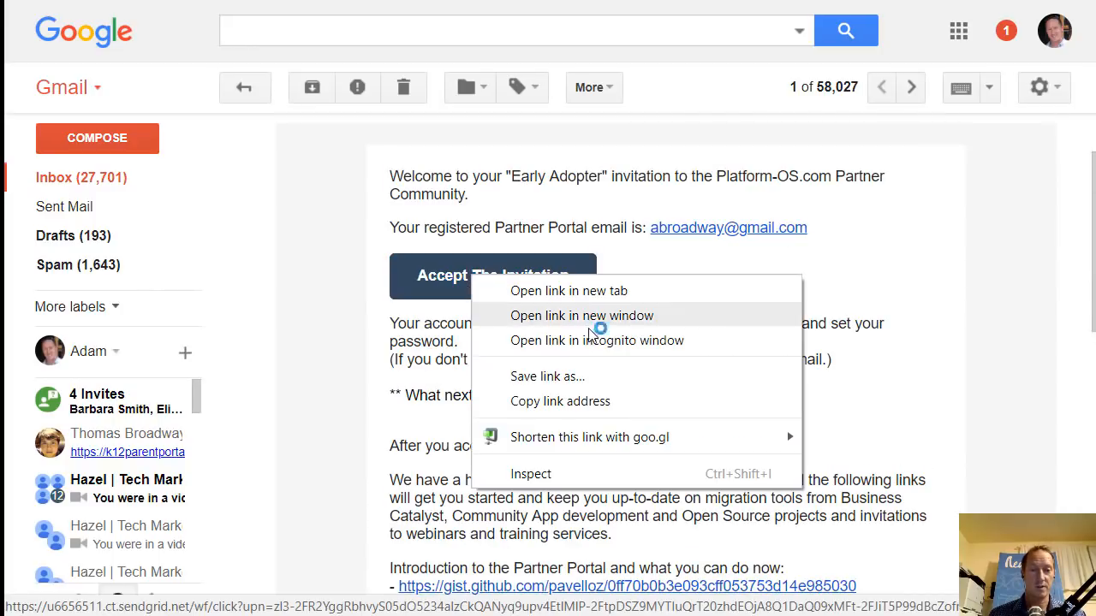
{"action": "left_click", "coordinate": [629, 341]}
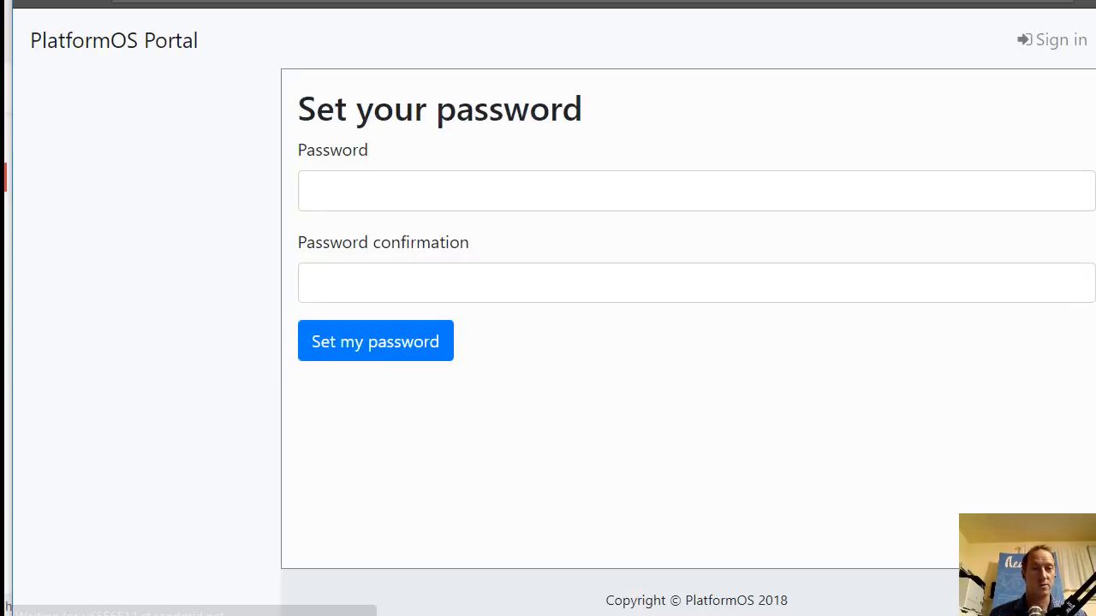
{"action": "left_click", "coordinate": [485, 196]}
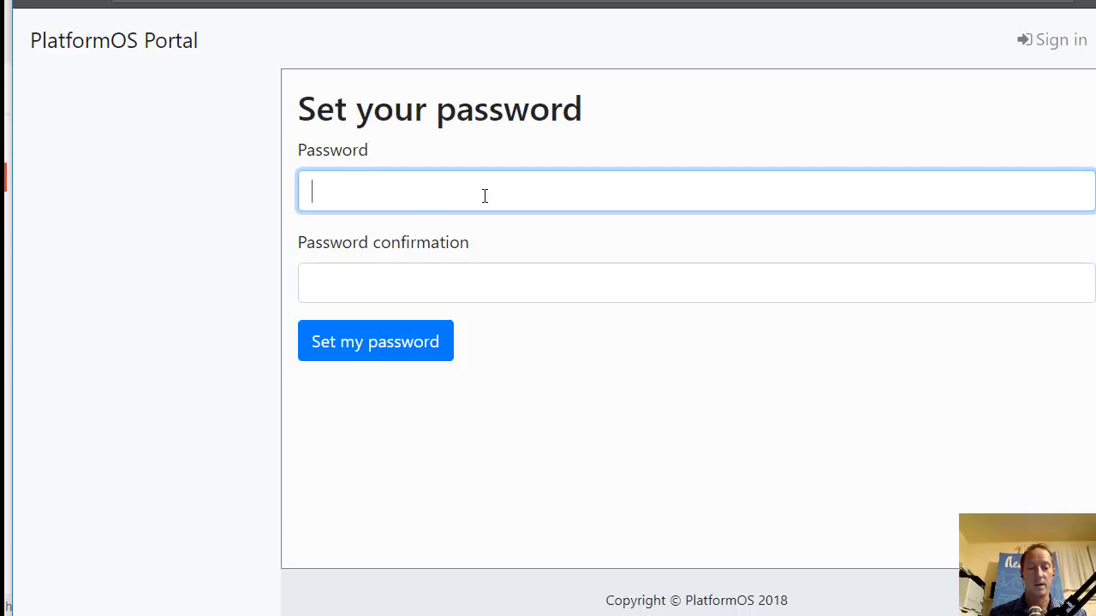
{"action": "type", "text": "•••••"}
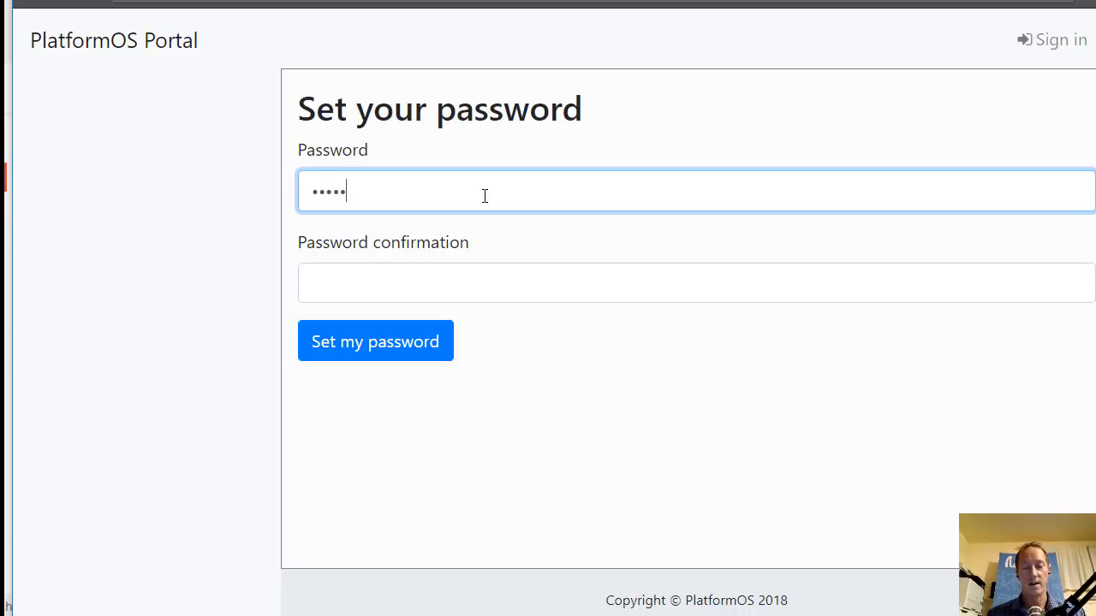
{"action": "type", "text": "•••"}
{"action": "key", "text": "Tab"}
{"action": "type", "text": "••••••••"}
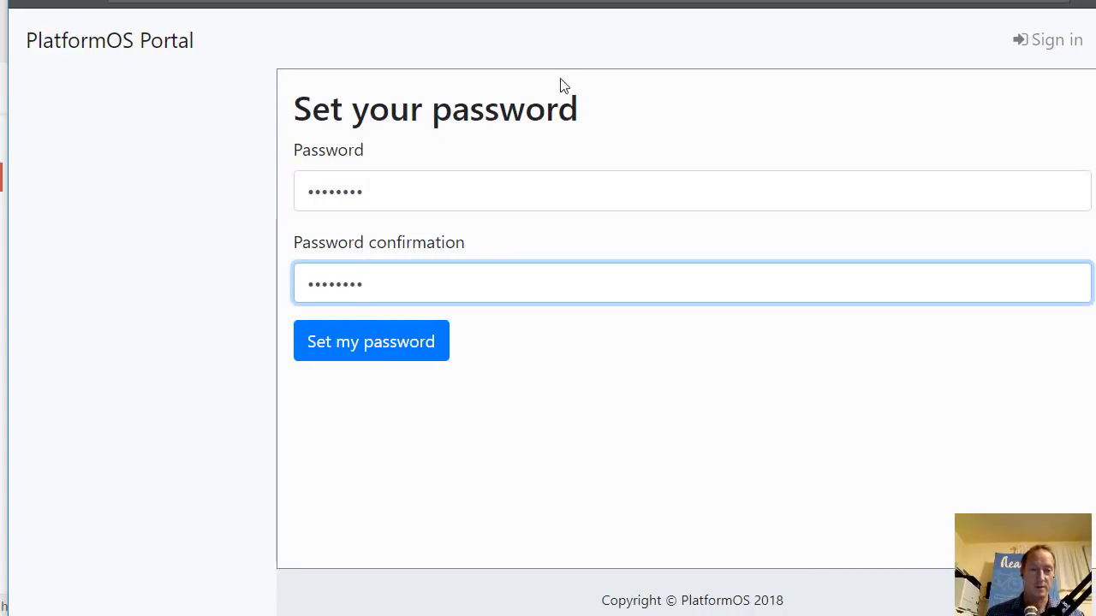
{"action": "left_click", "coordinate": [403, 357]}
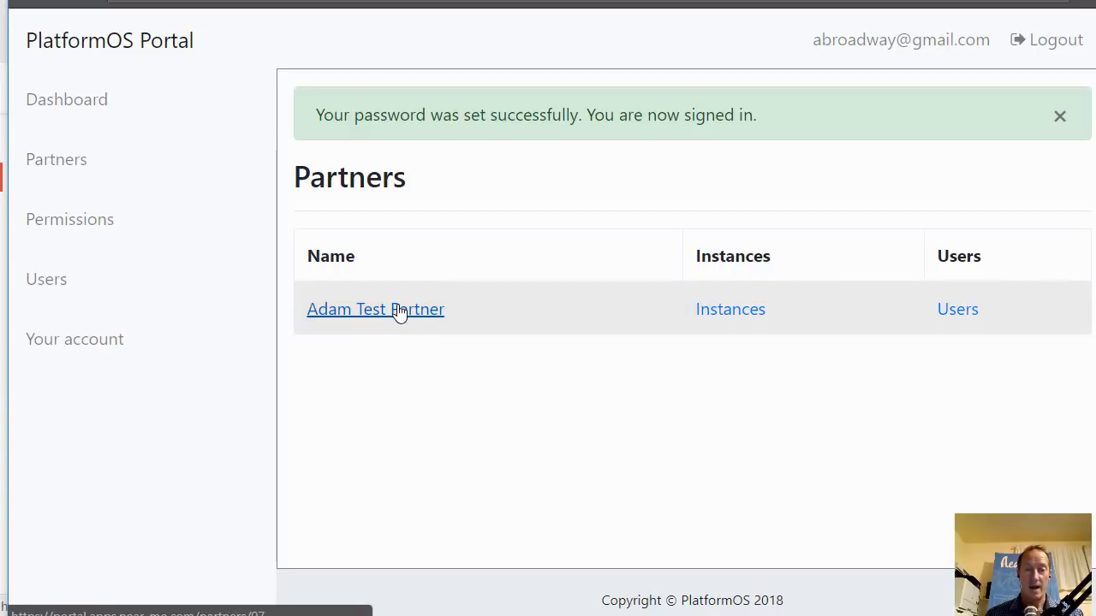
Review the test partner's user list and the invited user's profile and permissions.
{"action": "left_click", "coordinate": [961, 311]}
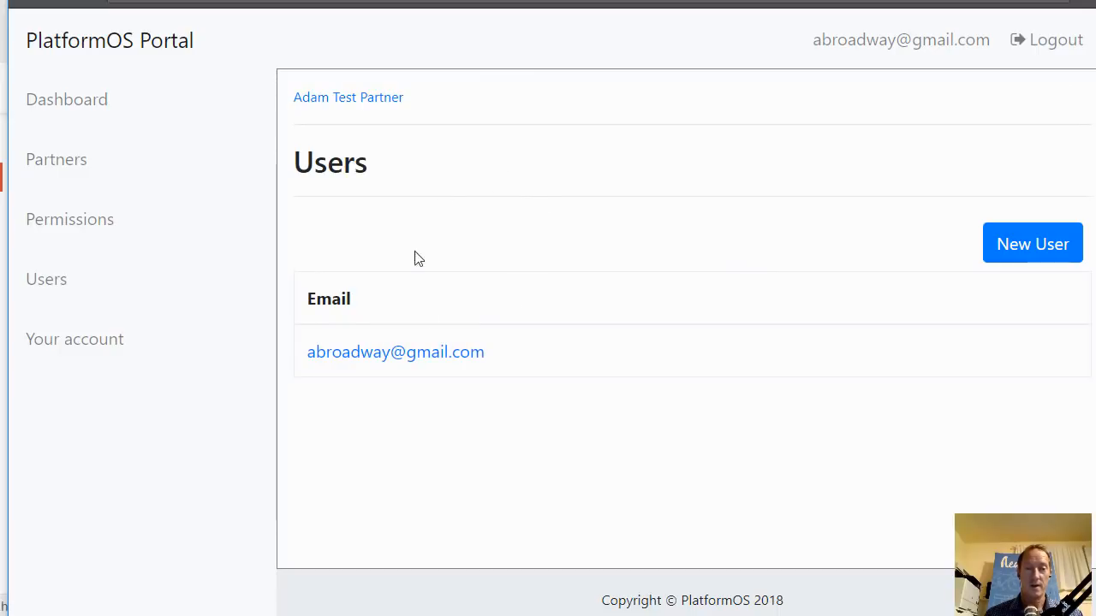
{"action": "left_click", "coordinate": [419, 353]}
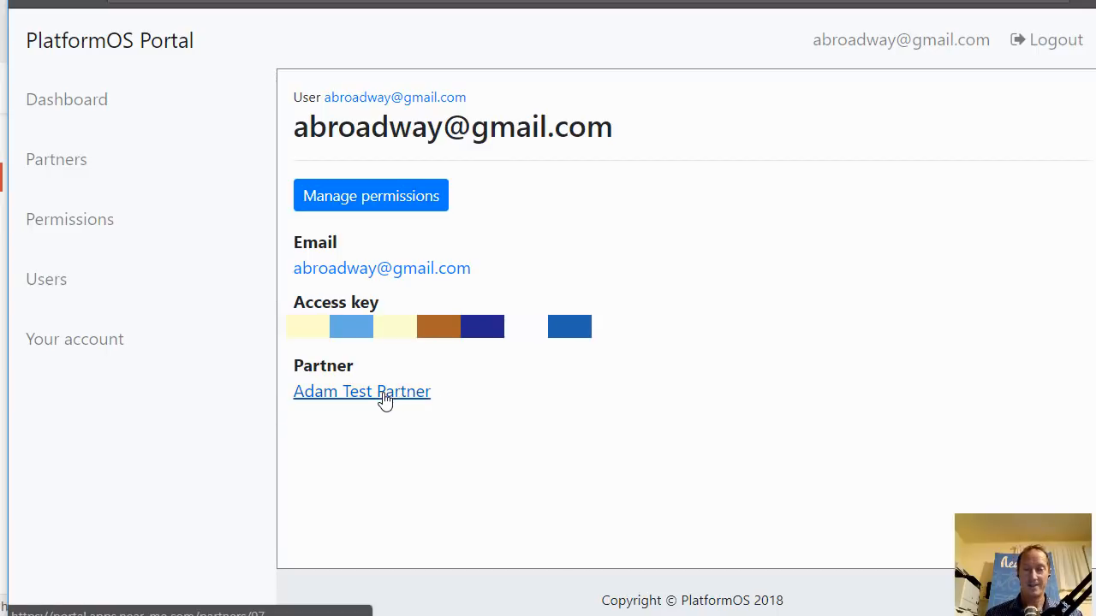
{"action": "left_click", "coordinate": [387, 201]}
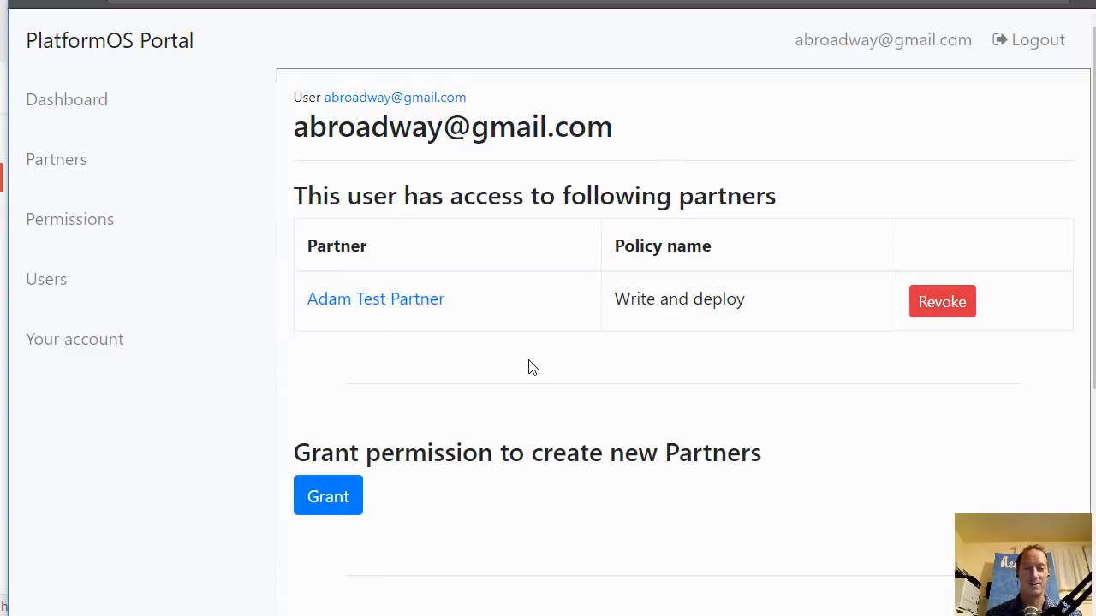
{"action": "scroll", "coordinate": [526, 365], "scroll_direction": "down", "scroll_amount": 1}
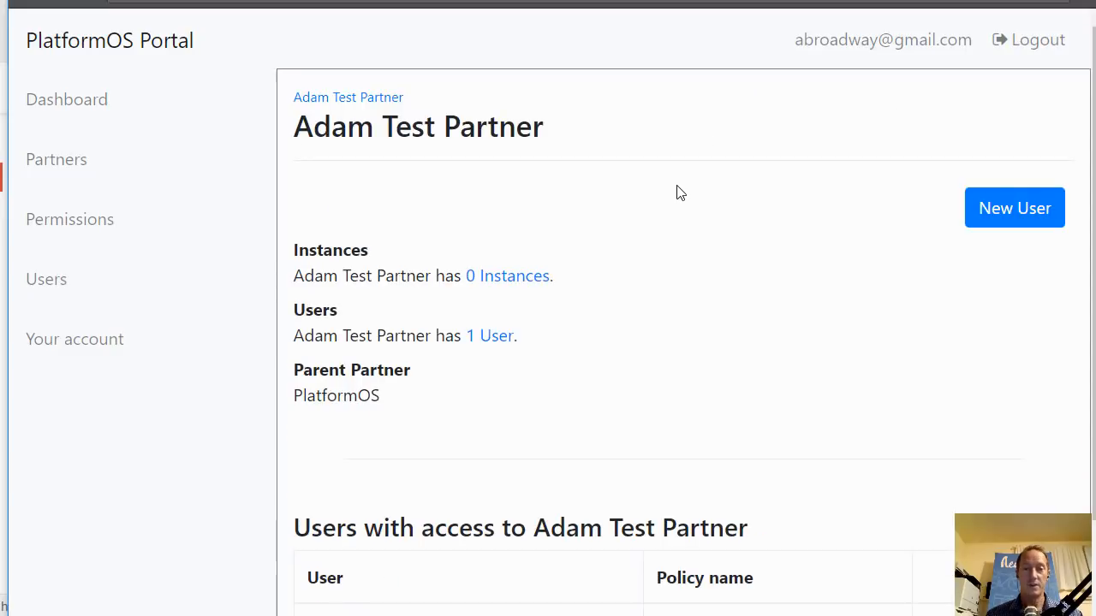
Create a new instance named adamtest1 on the STAGING-CALIFORNIA endpoint for the test partner.
{"action": "left_click", "coordinate": [513, 283]}
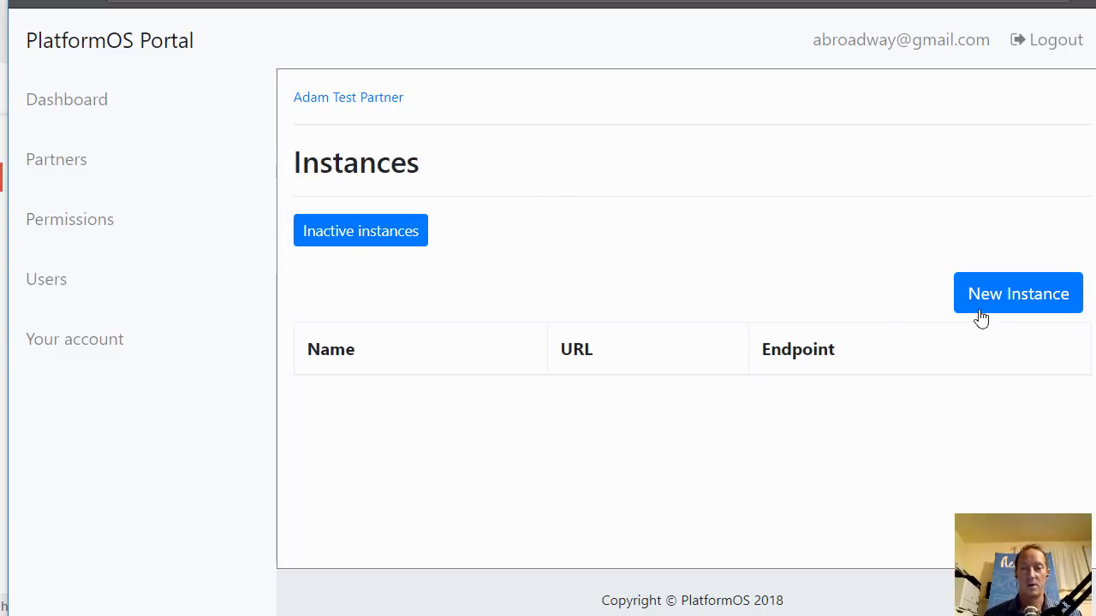
{"action": "left_click", "coordinate": [1025, 300]}
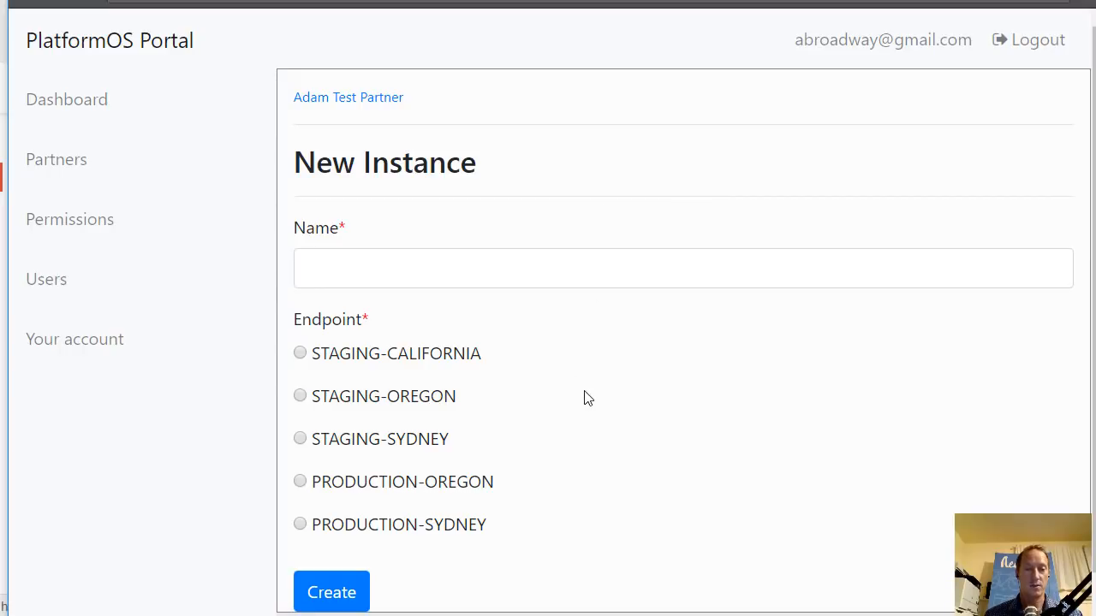
{"action": "double_click", "coordinate": [298, 324]}
{"action": "left_click", "coordinate": [437, 325]}
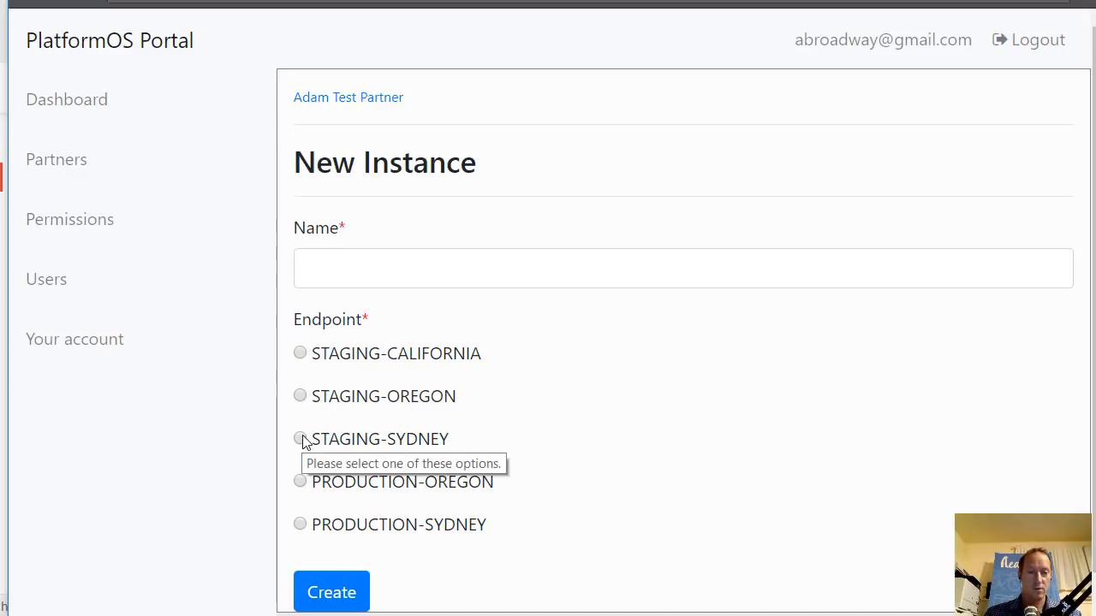
{"action": "left_click", "coordinate": [300, 354]}
{"action": "left_click", "coordinate": [339, 599]}
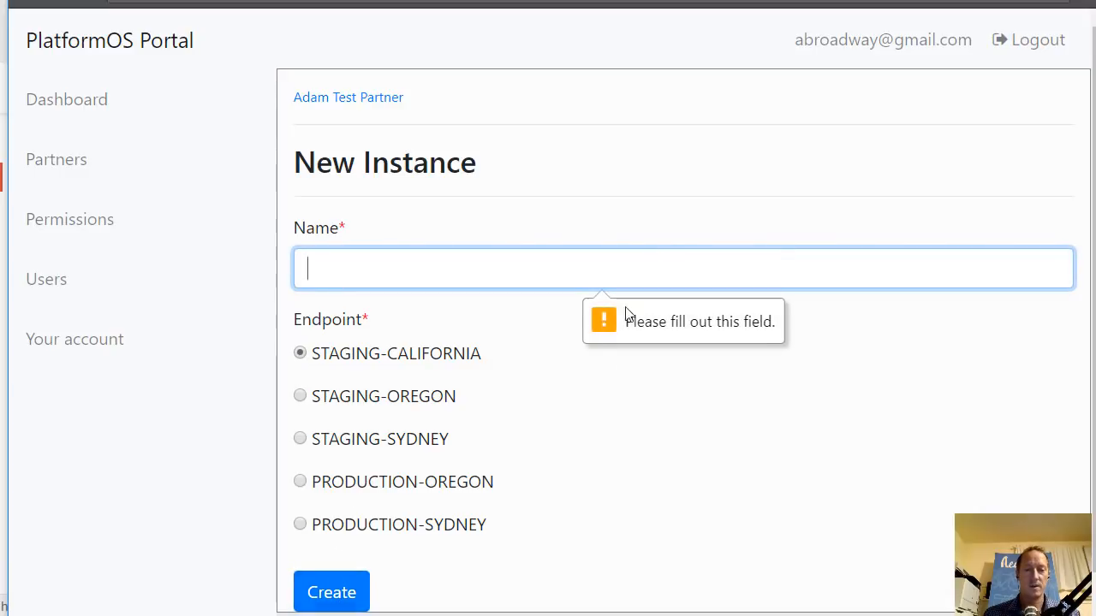
{"action": "type", "text": "adamt"}
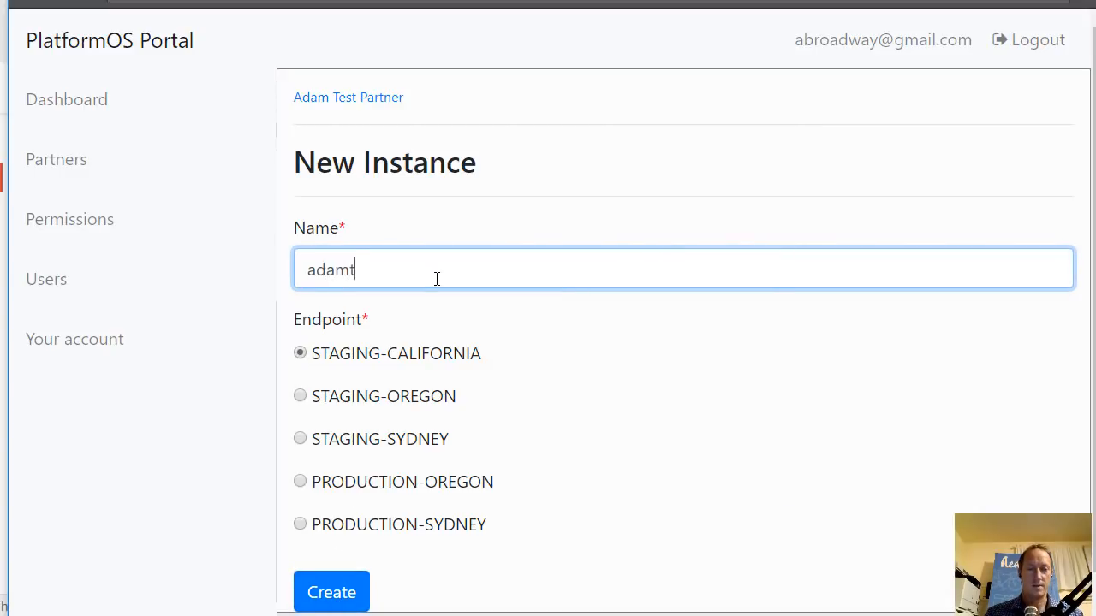
{"action": "type", "text": "est1"}
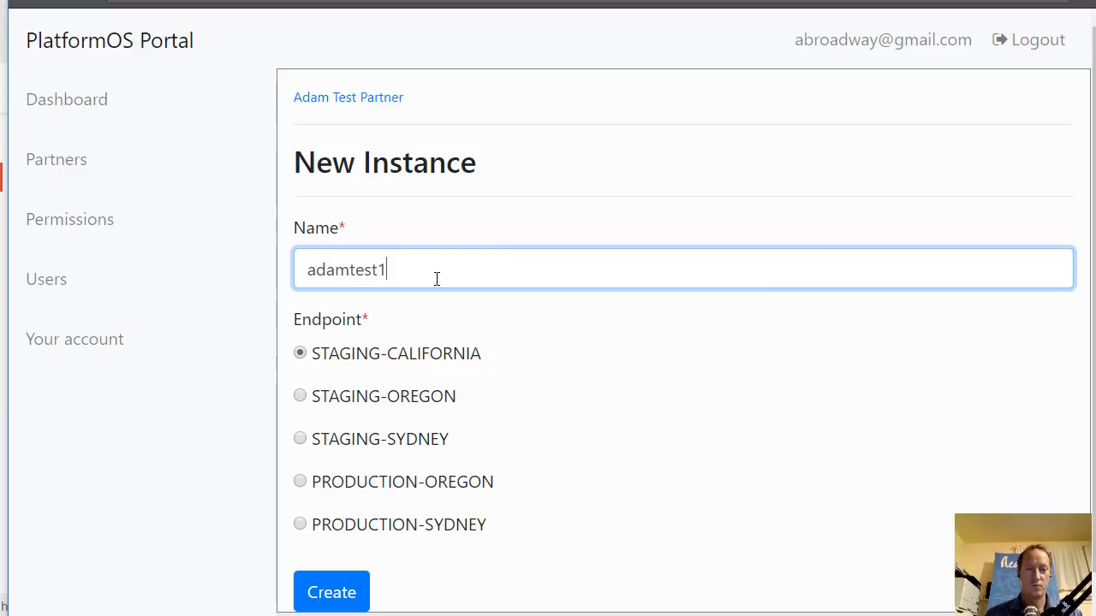
{"action": "left_click", "coordinate": [327, 594]}
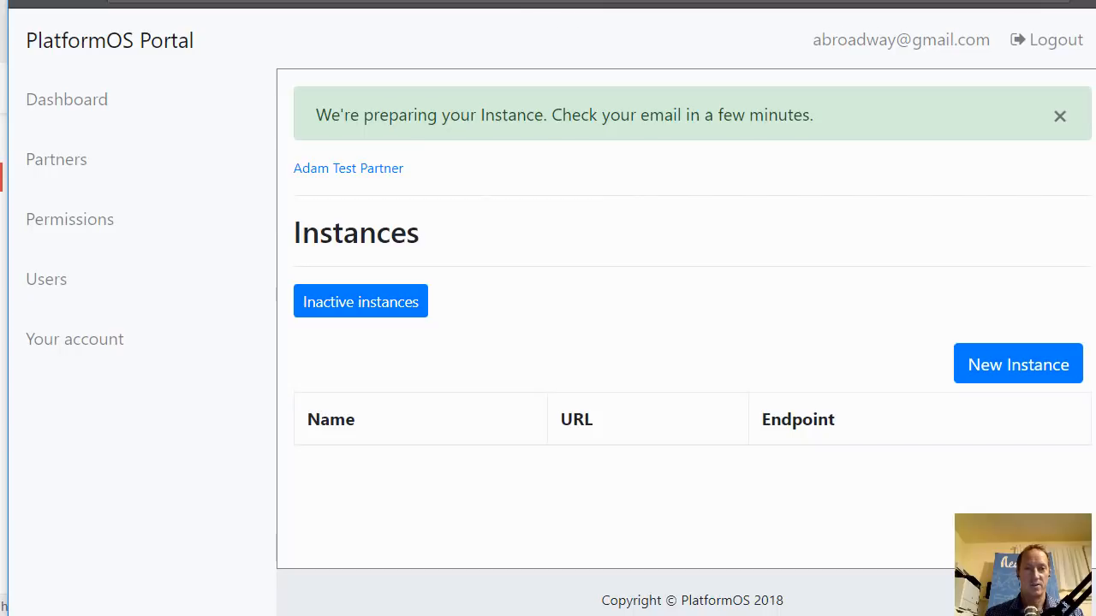
Refresh the instances list, then open the adamtest1 staging site and look over its home page.
{"action": "key", "text": "F5"}
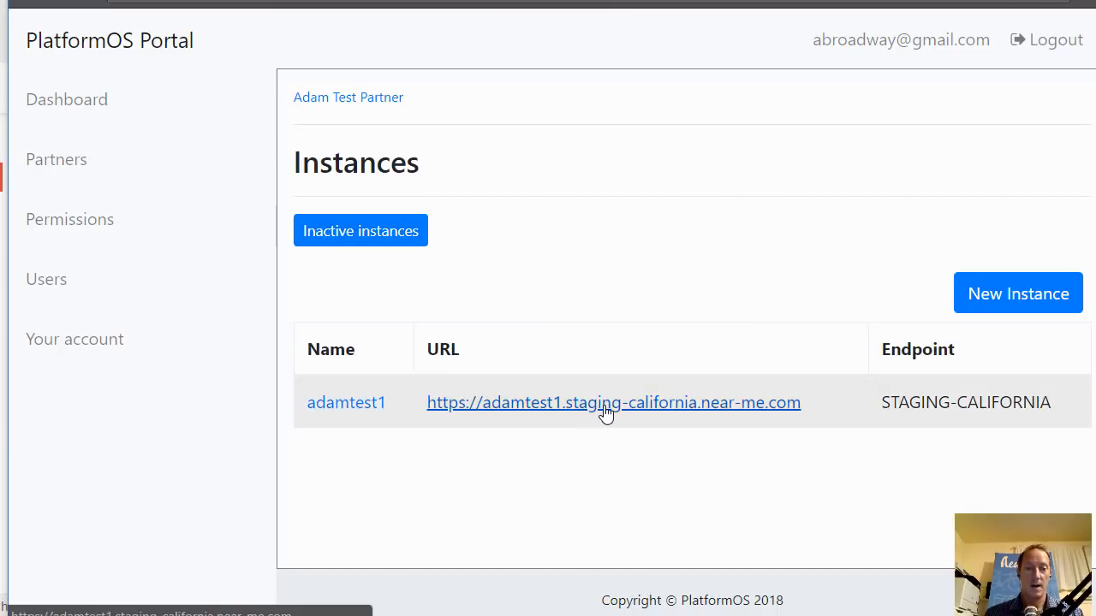
{"action": "left_click", "coordinate": [606, 404]}
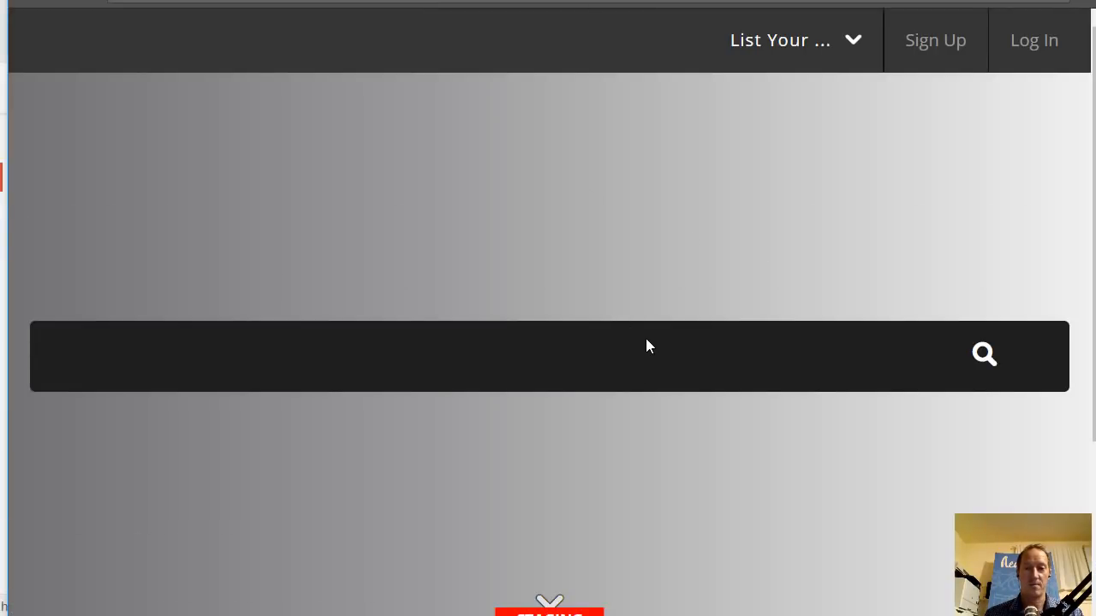
{"action": "scroll", "coordinate": [646, 343], "scroll_direction": "down", "scroll_amount": 3}
{"action": "scroll", "coordinate": [645, 351], "scroll_direction": "up", "scroll_amount": 3}
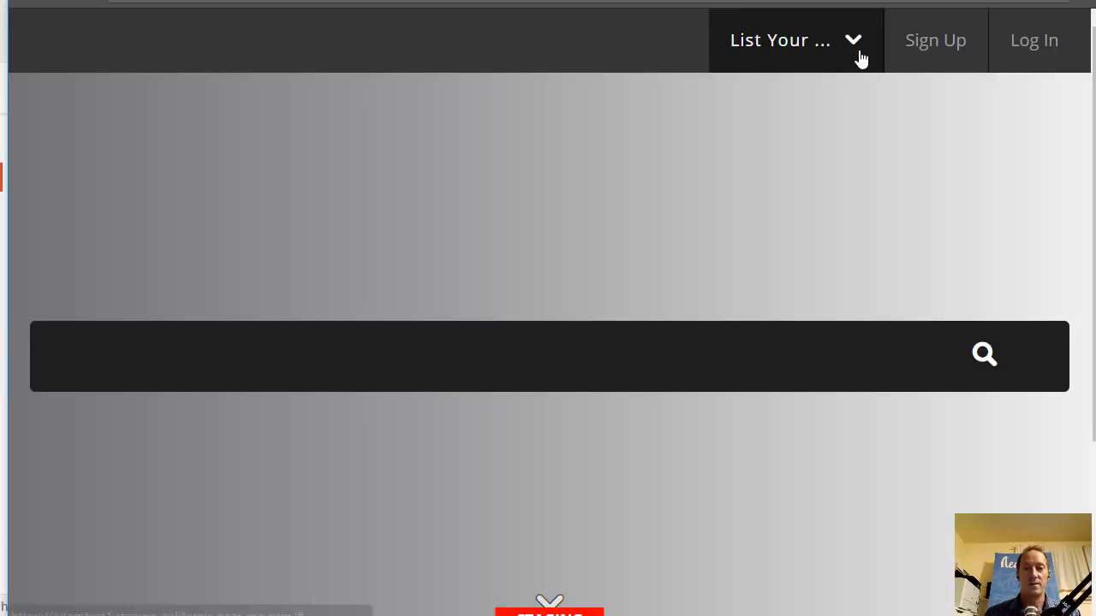
Log in to the adamtest1 site with the account e-mail and password, and open the signed-in account's menu.
{"action": "left_click", "coordinate": [1036, 48]}
{"action": "left_click", "coordinate": [482, 158]}
{"action": "type", "text": "ad"}
{"action": "left_click", "coordinate": [467, 194]}
{"action": "left_click", "coordinate": [454, 220]}
{"action": "type", "text": "********"}
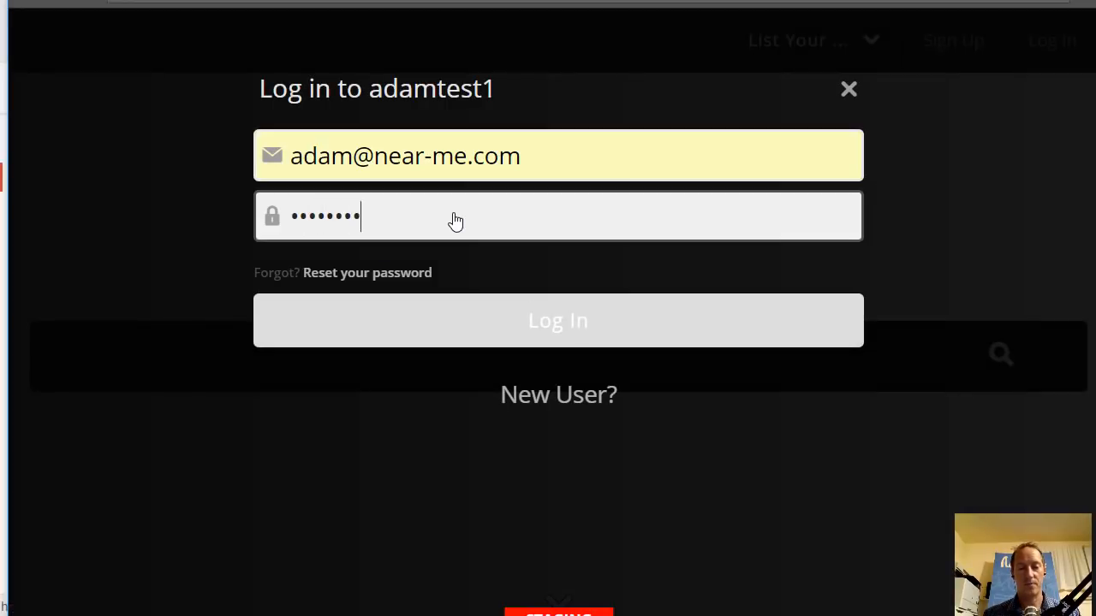
{"action": "key", "text": "Return"}
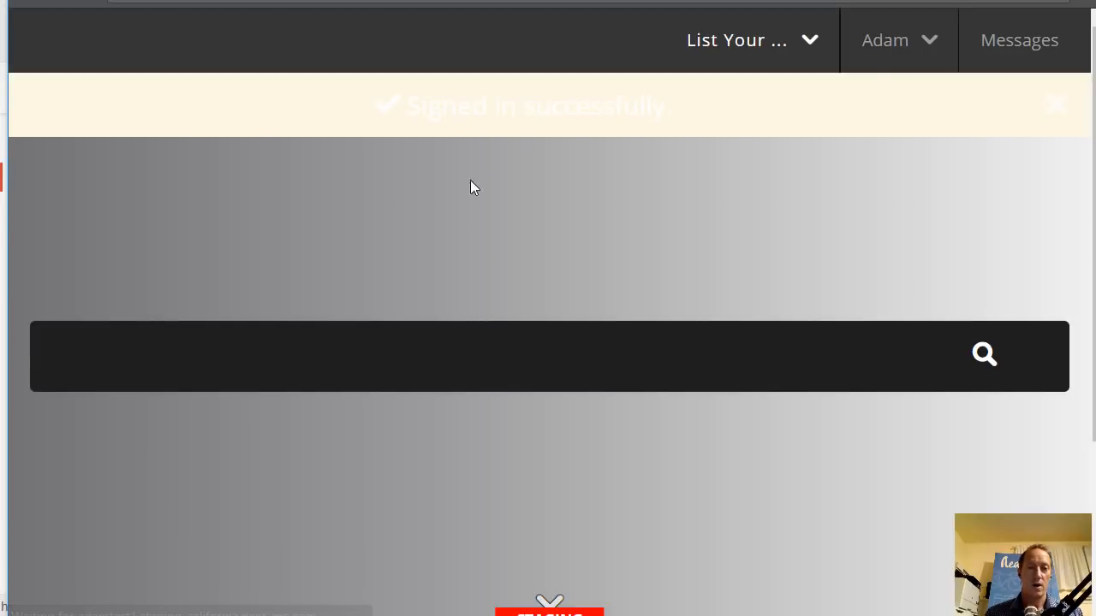
{"action": "left_click", "coordinate": [899, 44]}
{"action": "left_click", "coordinate": [894, 99]}
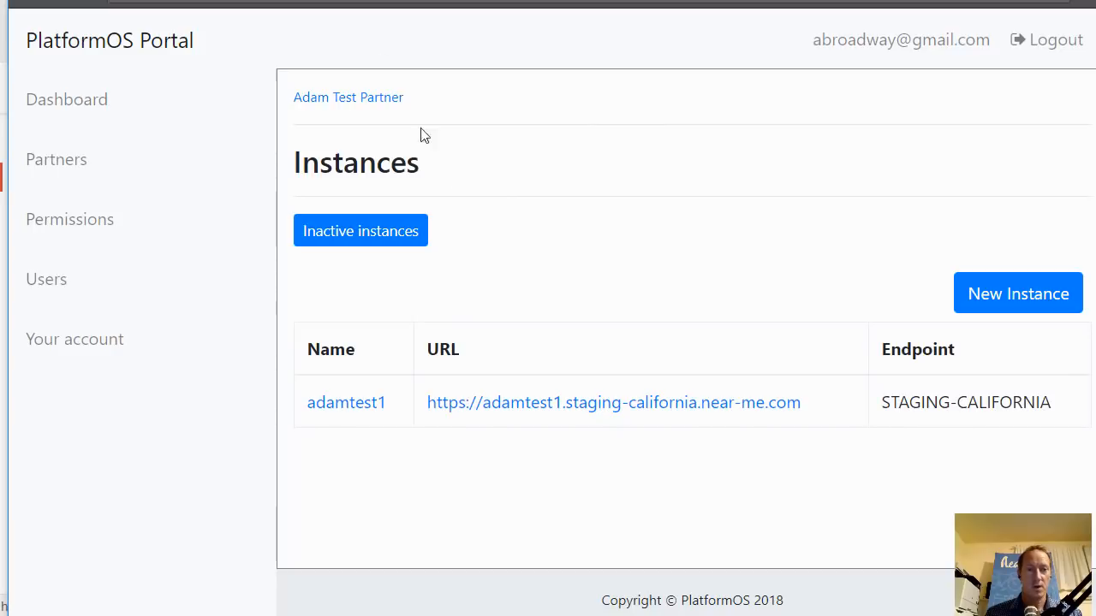
Open the test partner's page in the portal, then switch to Slack's inner-circle channel and close its About details.
{"action": "left_click", "coordinate": [343, 103]}
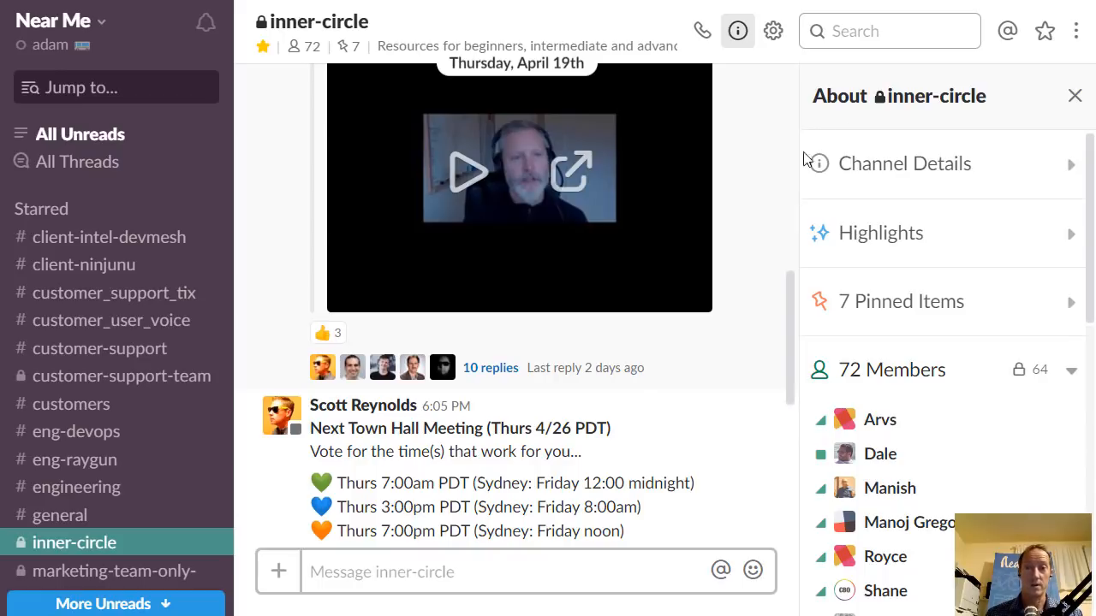
{"action": "left_click", "coordinate": [1074, 97]}
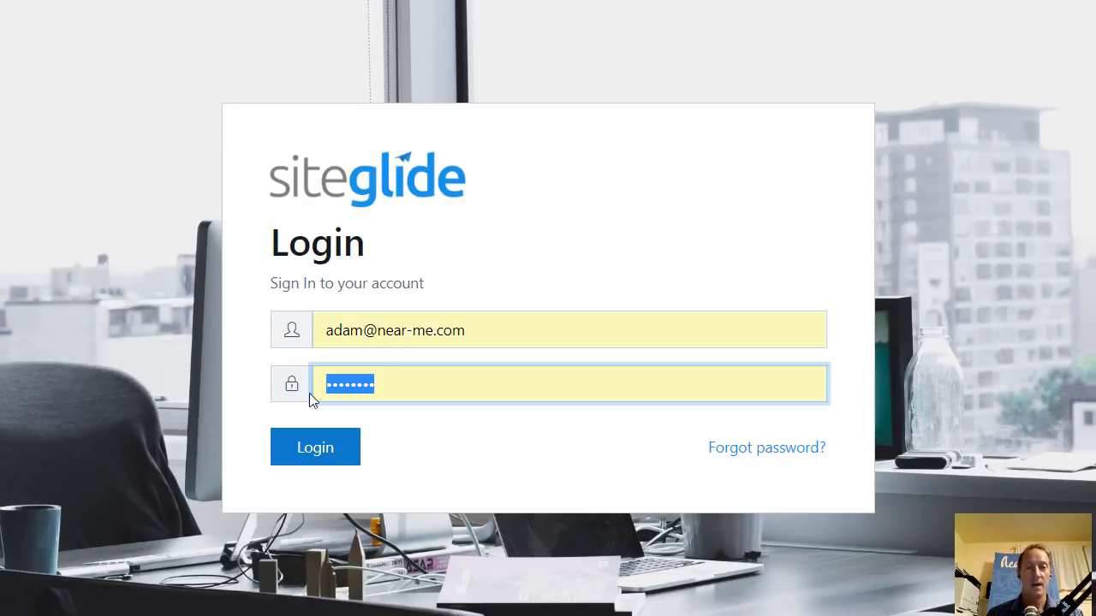
Log in to the Siteglide admin with the prefilled credentials and review the dashboard's analytics, traffic, social and sales sections.
{"action": "left_click", "coordinate": [346, 449]}
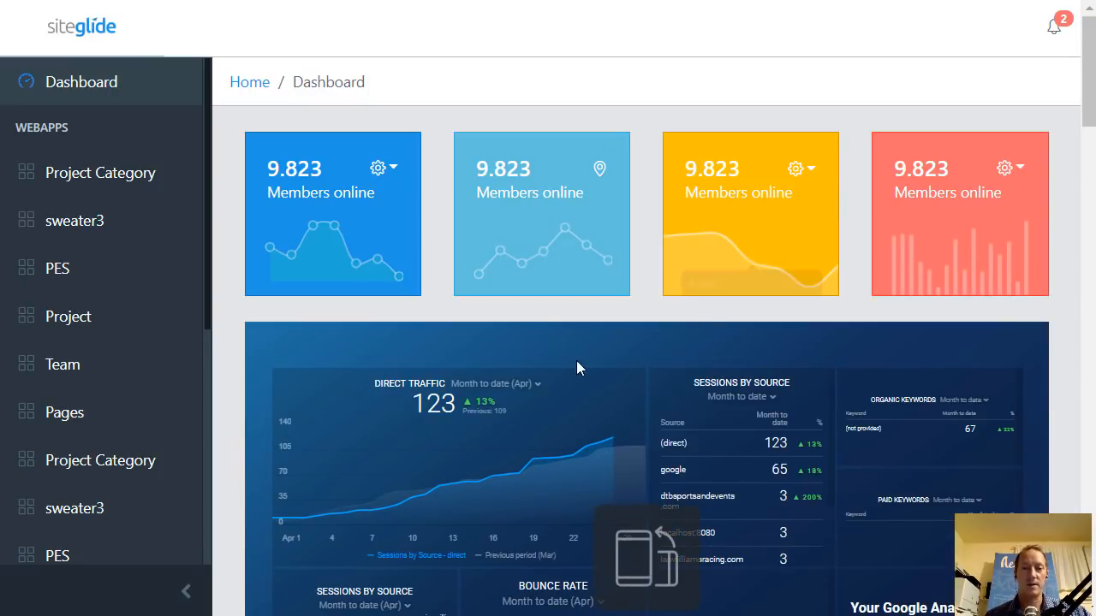
{"action": "scroll", "coordinate": [565, 434], "scroll_direction": "down", "scroll_amount": 4}
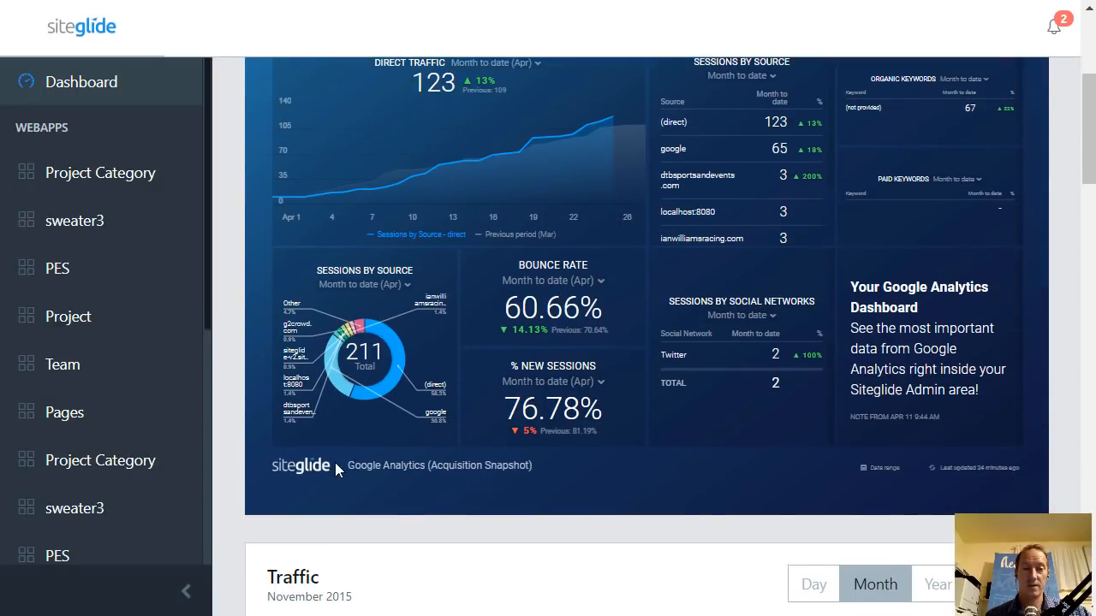
{"action": "mouse_move", "coordinate": [397, 361]}
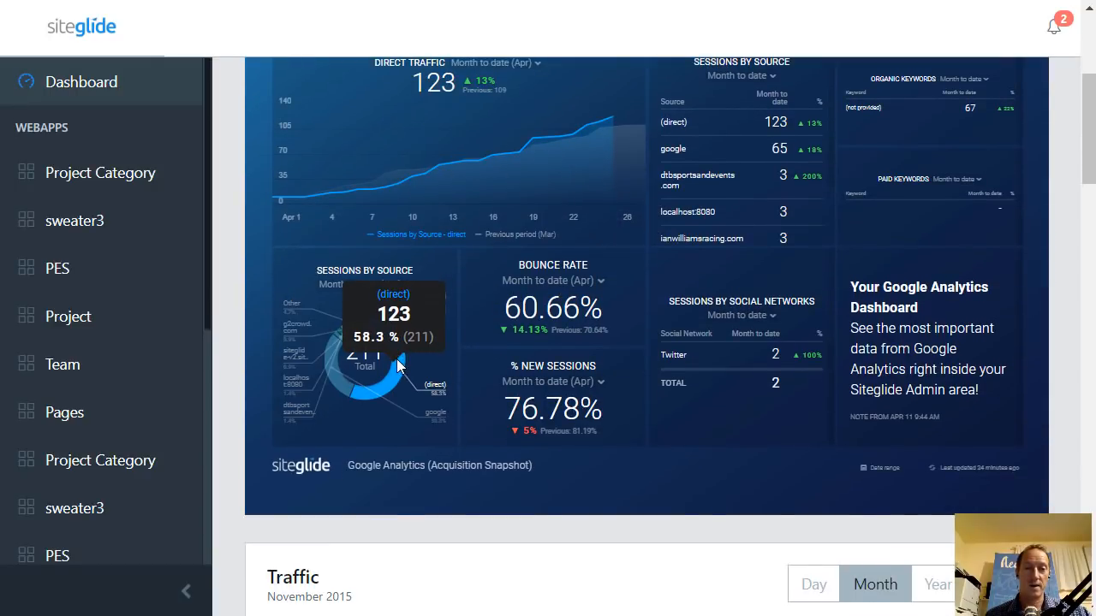
{"action": "scroll", "coordinate": [633, 337], "scroll_direction": "down", "scroll_amount": 7}
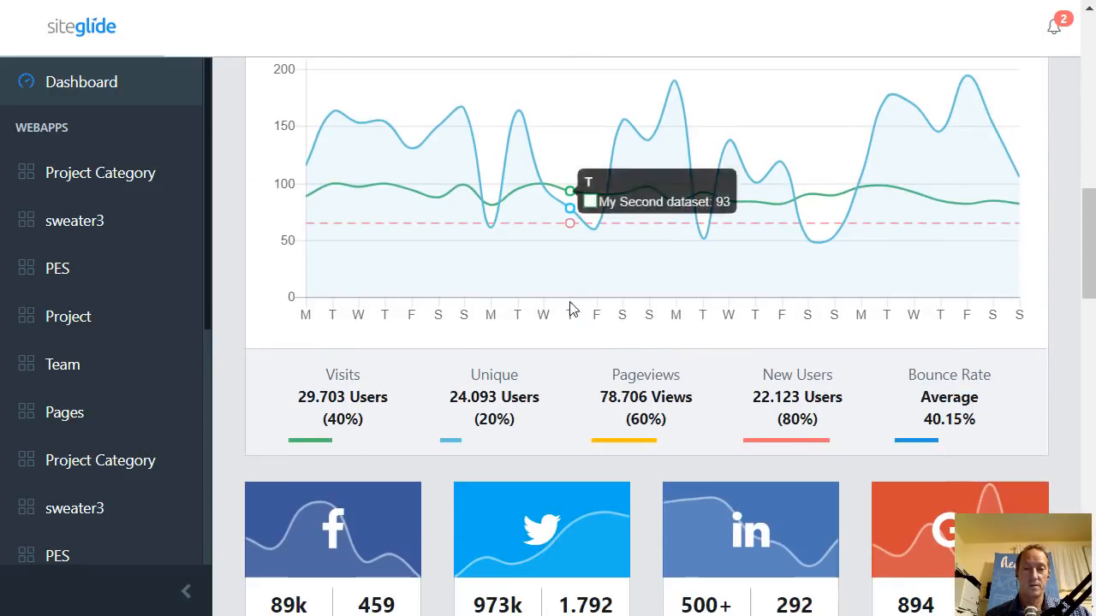
{"action": "scroll", "coordinate": [517, 230], "scroll_direction": "down", "scroll_amount": 3}
{"action": "scroll", "coordinate": [517, 224], "scroll_direction": "down", "scroll_amount": 6}
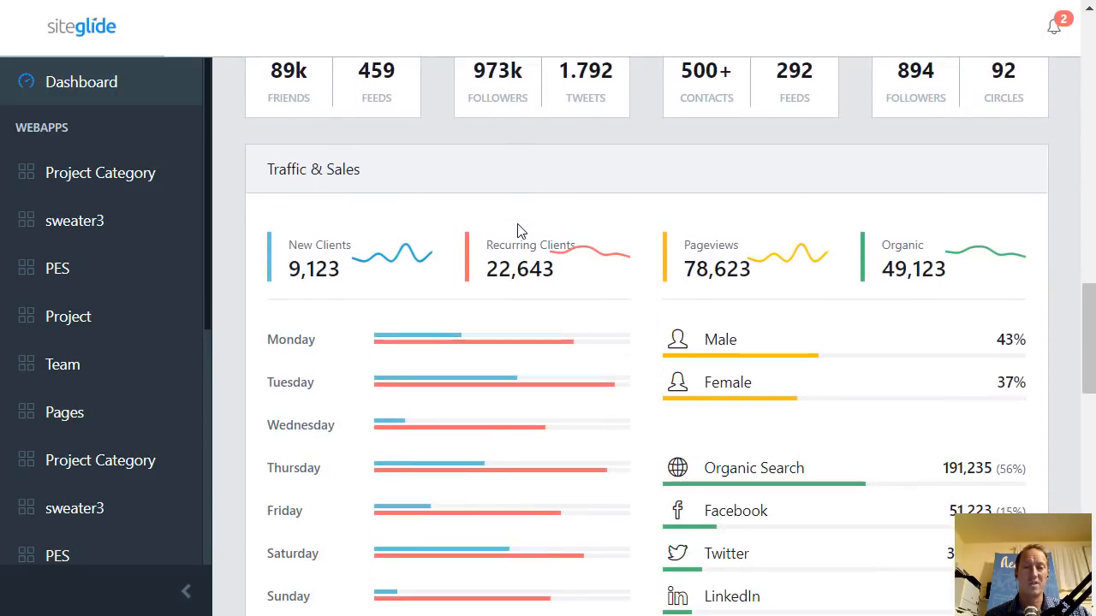
{"action": "scroll", "coordinate": [517, 230], "scroll_direction": "down", "scroll_amount": 4}
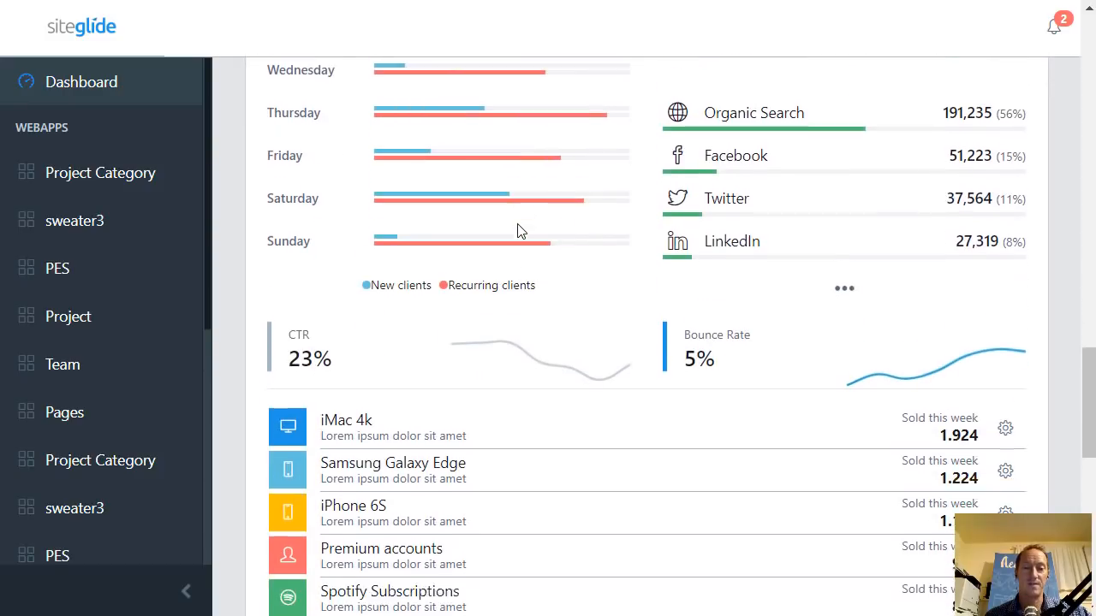
{"action": "scroll", "coordinate": [514, 231], "scroll_direction": "up", "scroll_amount": 20}
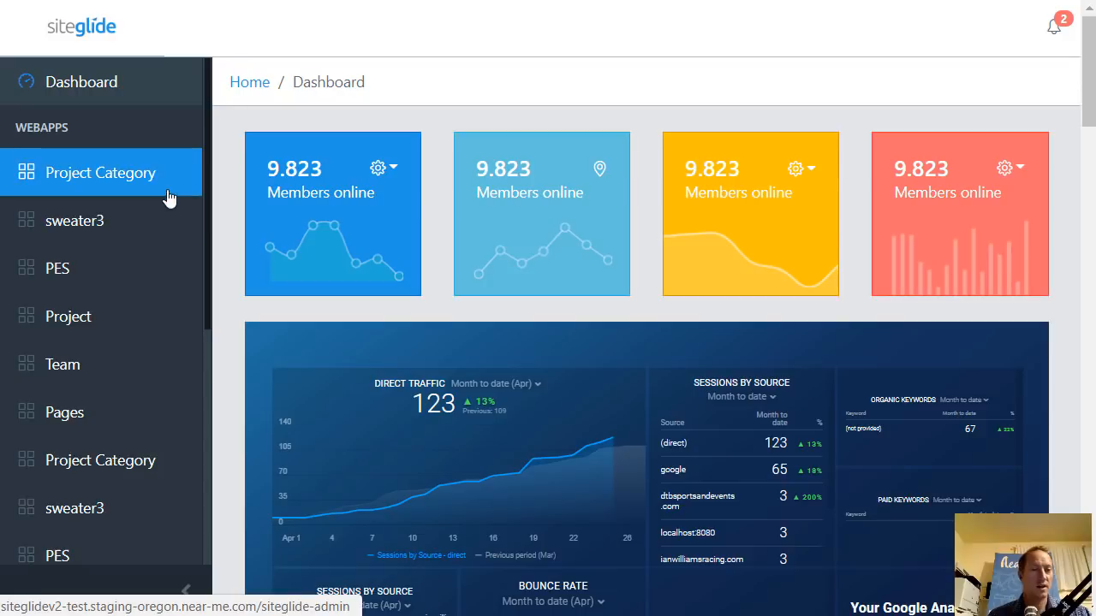
View the Team WebApp's items and open the "lw test" item's edit form to examine its fields.
{"action": "left_click", "coordinate": [63, 372]}
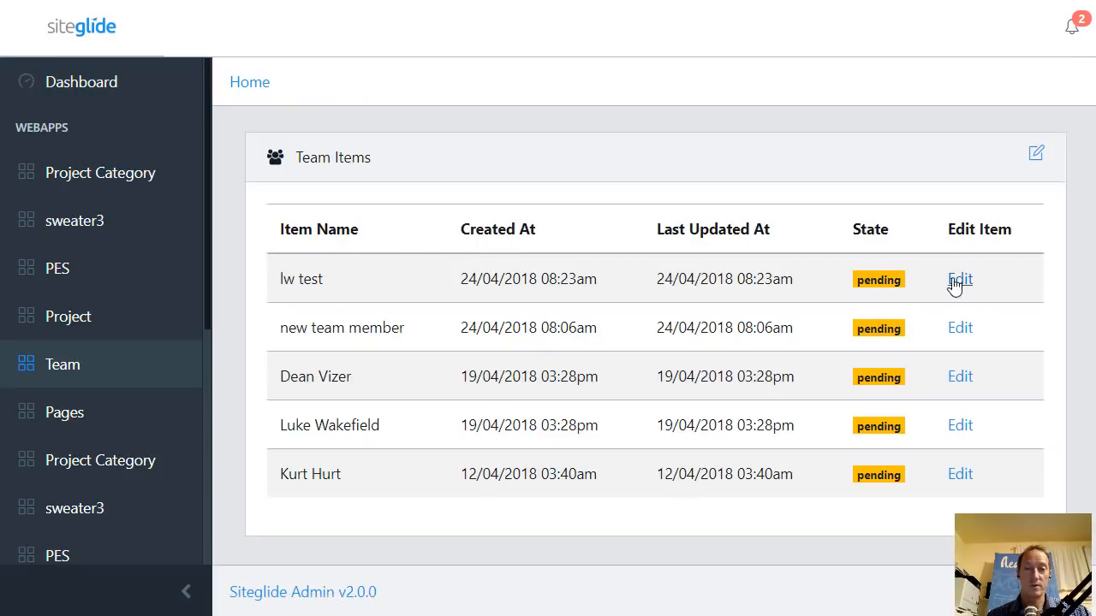
{"action": "left_click", "coordinate": [964, 281]}
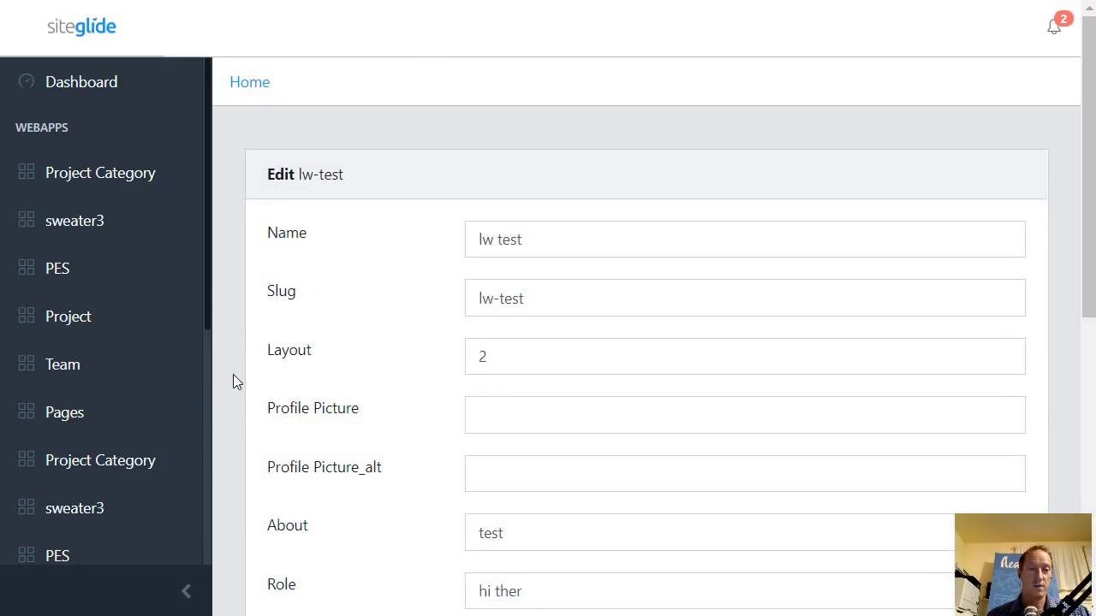
{"action": "scroll", "coordinate": [159, 462], "scroll_direction": "down", "scroll_amount": 1}
{"action": "scroll", "coordinate": [156, 461], "scroll_direction": "down", "scroll_amount": 6}
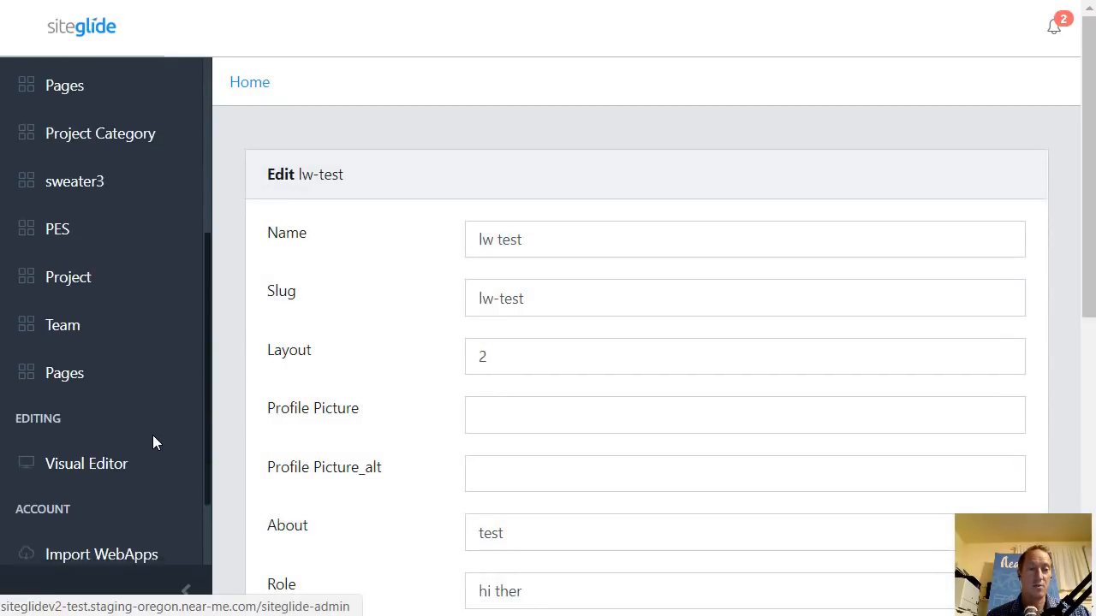
Try to import the Business Catalyst WebApp Team Import into the PlatformOS transactable Team, choosing to double check at the confirmation.
{"action": "left_click", "coordinate": [101, 457]}
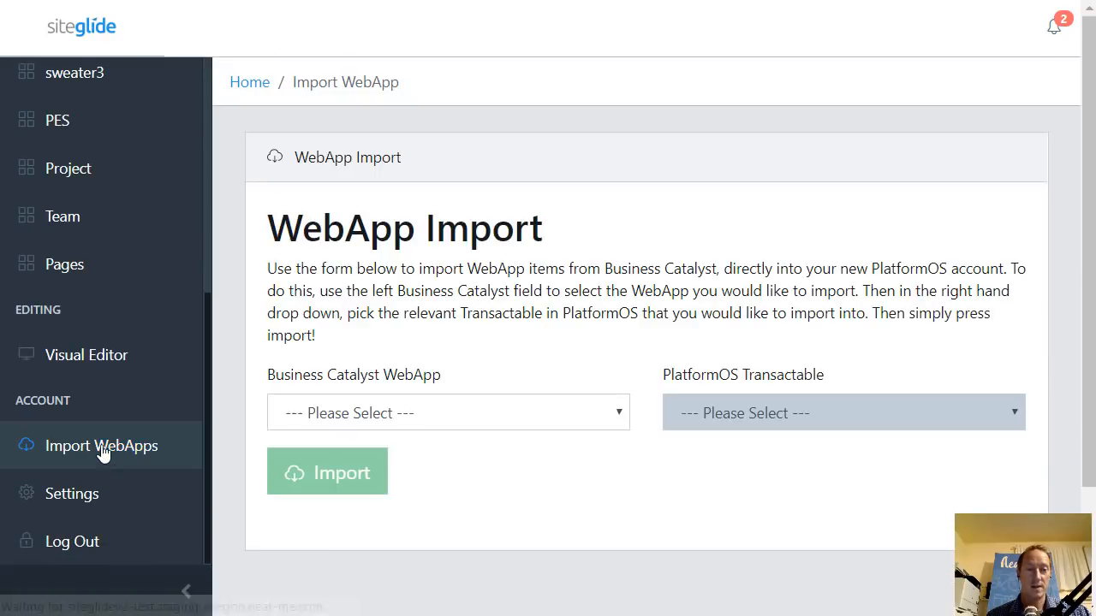
{"action": "left_click", "coordinate": [500, 414]}
{"action": "scroll", "coordinate": [426, 279], "scroll_direction": "down", "scroll_amount": 6}
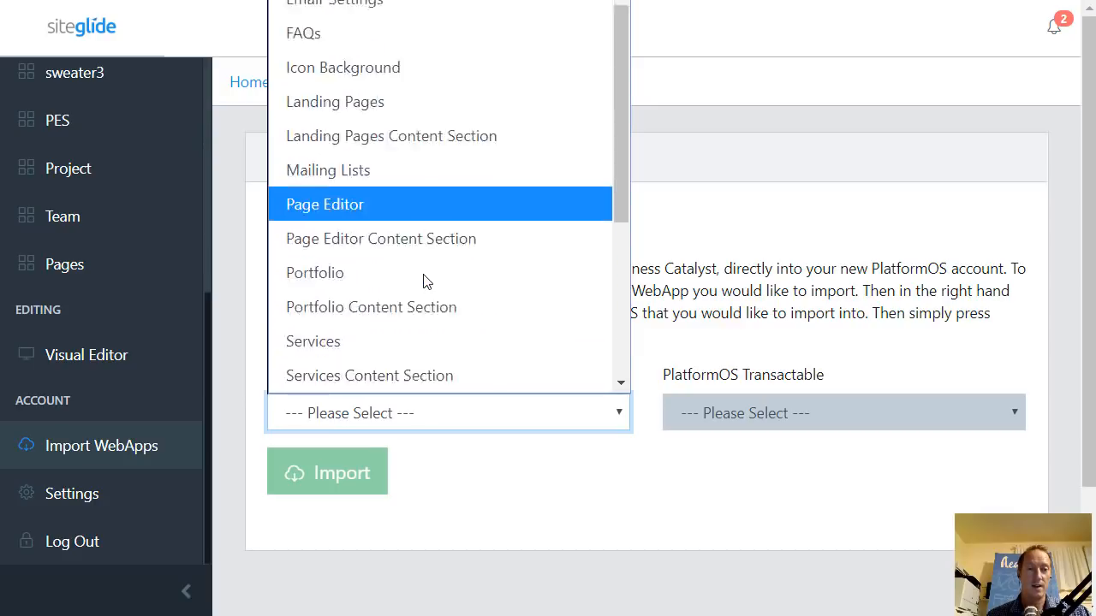
{"action": "left_click", "coordinate": [374, 275]}
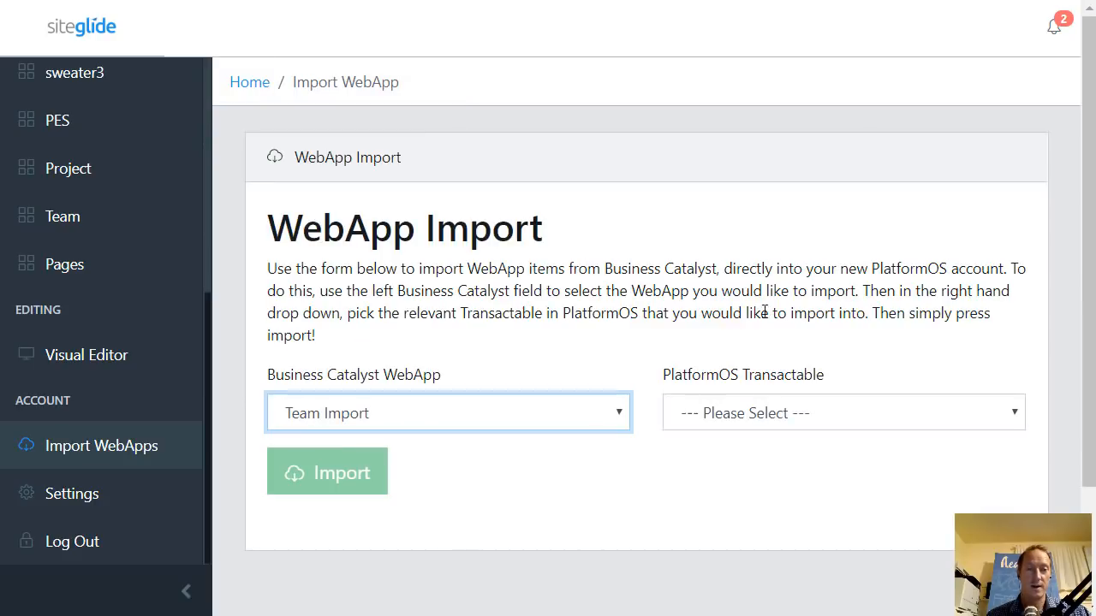
{"action": "left_click", "coordinate": [782, 421]}
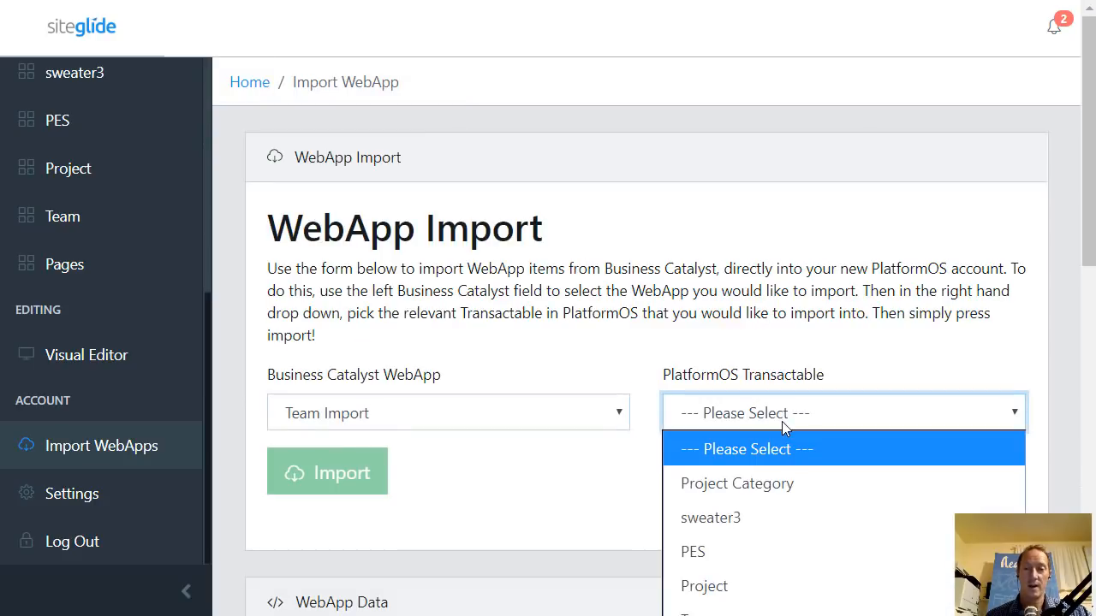
{"action": "left_click", "coordinate": [767, 610]}
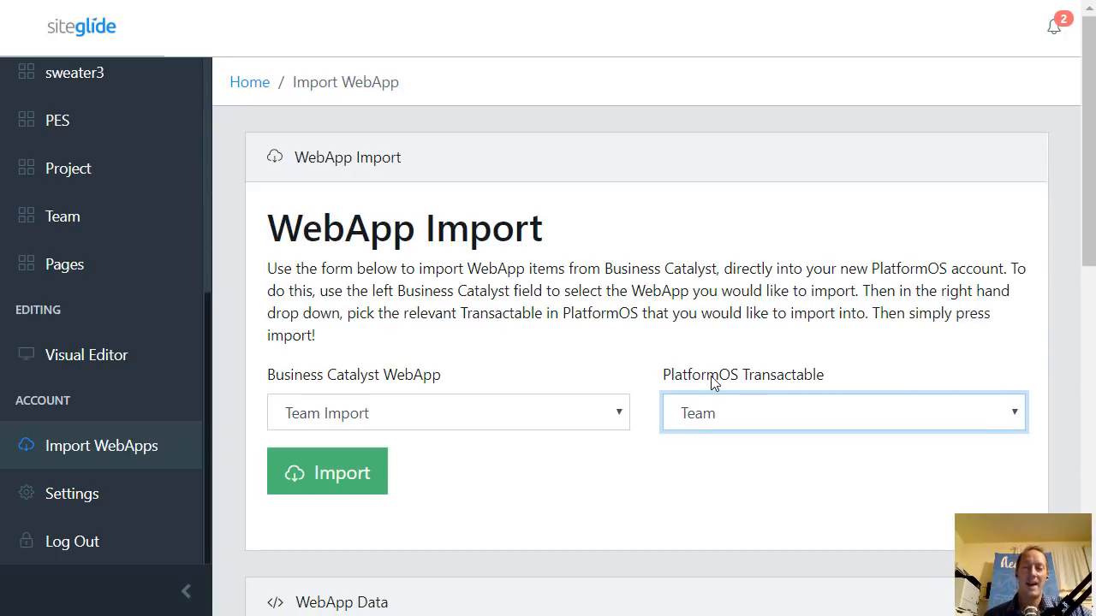
{"action": "left_click", "coordinate": [333, 482]}
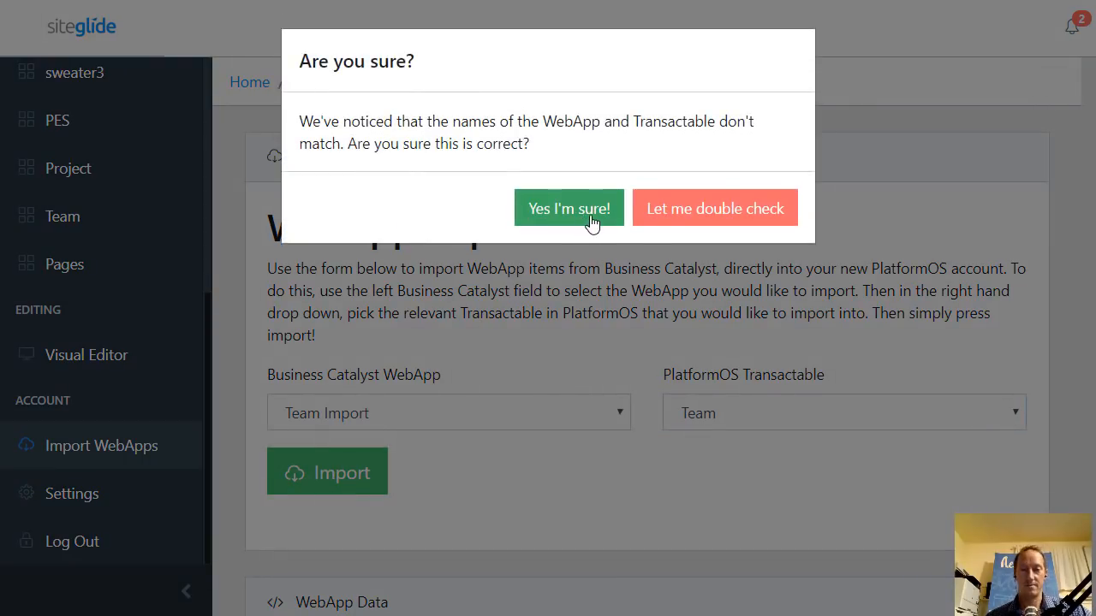
{"action": "left_click", "coordinate": [718, 214]}
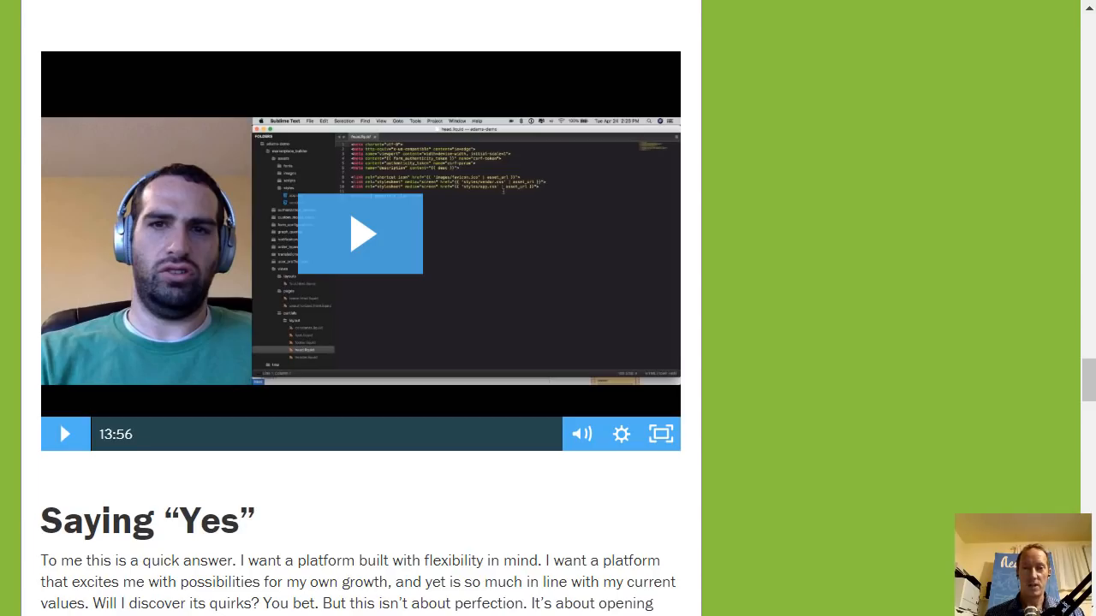
Switch to the "Getting to Know Platform OS" blog post and skim its video, conclusion and opening sections.
{"action": "scroll", "coordinate": [529, 68], "scroll_direction": "down", "scroll_amount": 20}
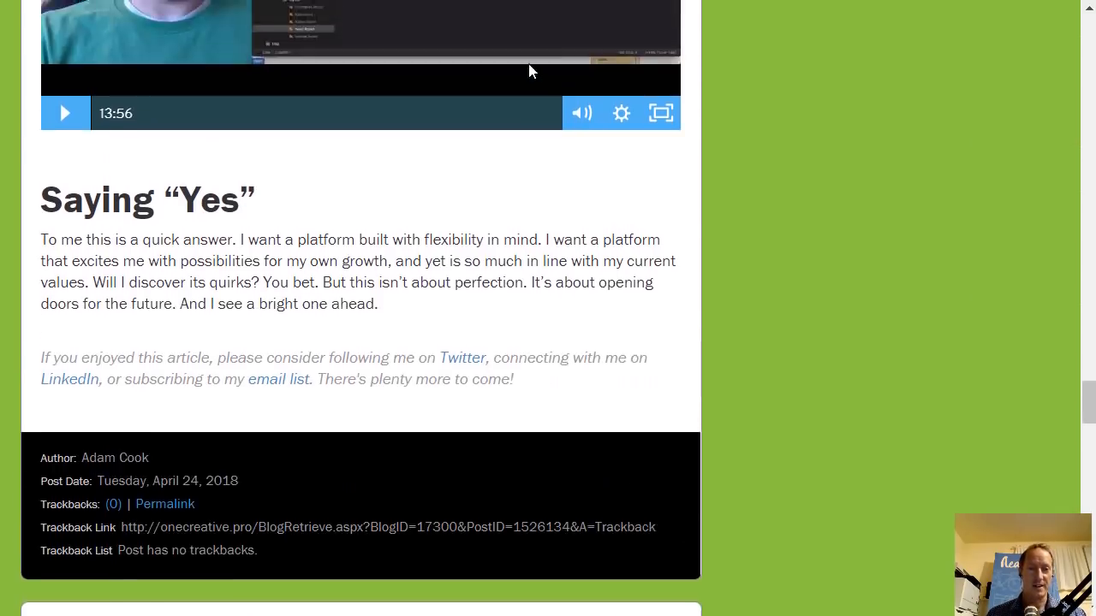
{"action": "scroll", "coordinate": [528, 70], "scroll_direction": "up", "scroll_amount": 20}
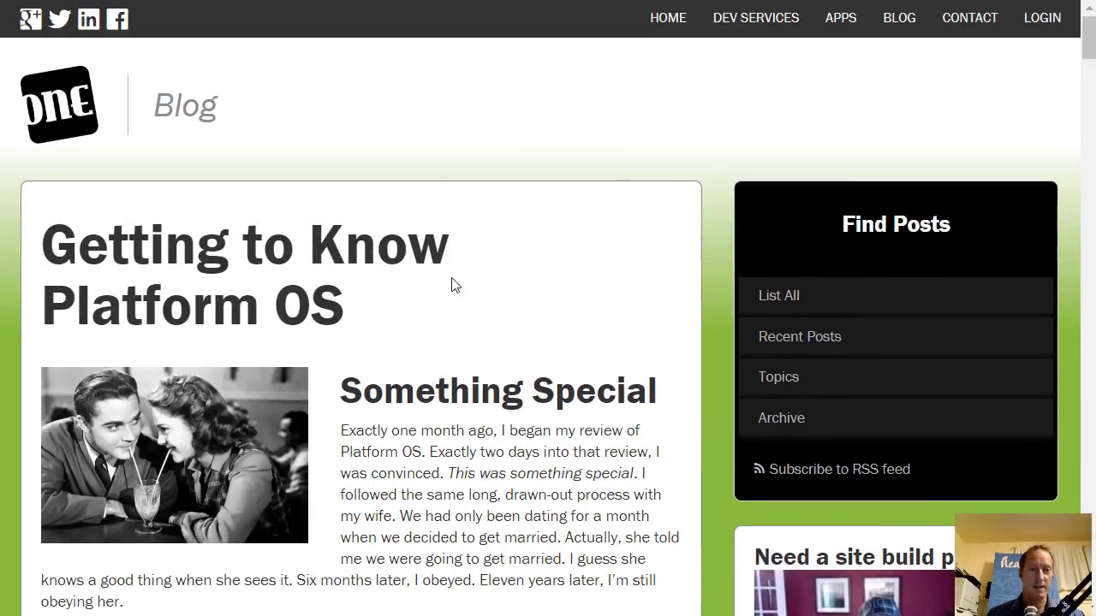
{"action": "scroll", "coordinate": [457, 300], "scroll_direction": "down", "scroll_amount": 12}
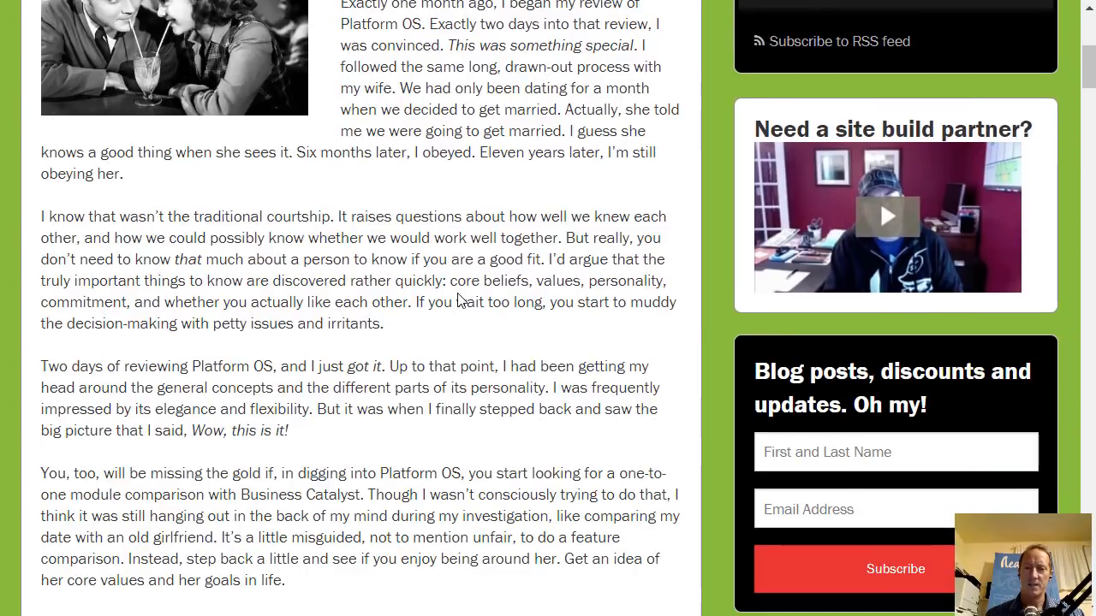
Skim the blog post's comparison of blogging in Business Catalyst and Platform OS and its overview of tools from policies to views.
{"action": "scroll", "coordinate": [457, 300], "scroll_direction": "down", "scroll_amount": 9}
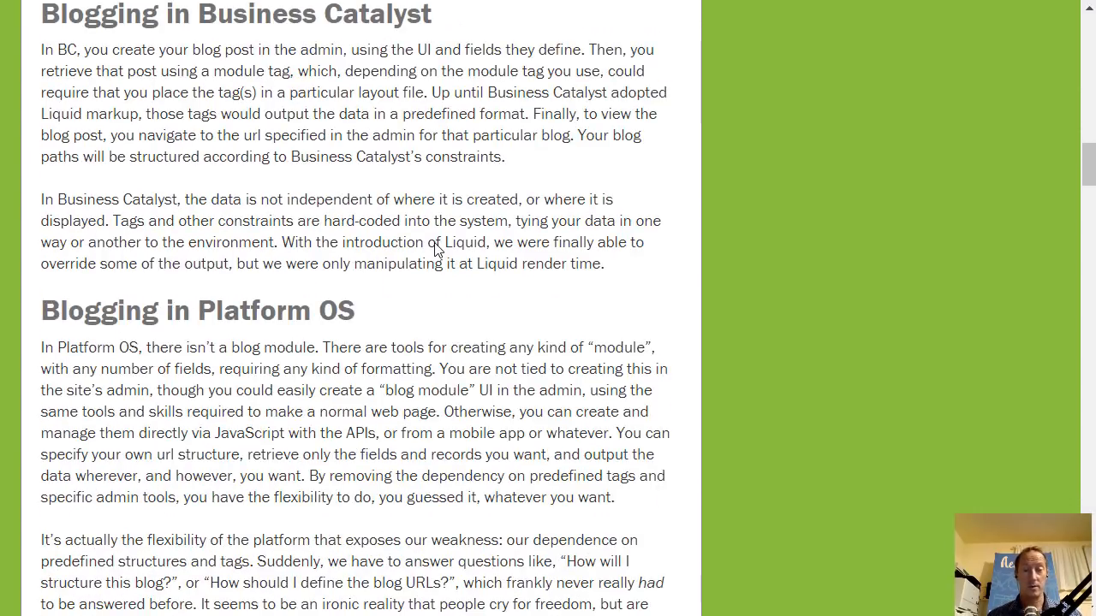
{"action": "scroll", "coordinate": [435, 250], "scroll_direction": "down", "scroll_amount": 10}
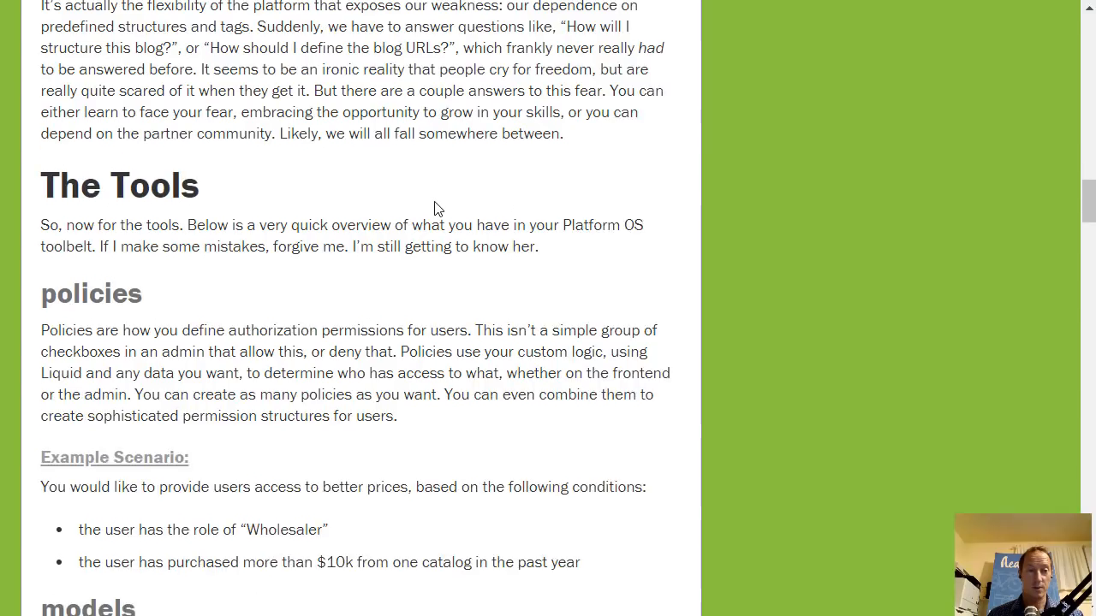
{"action": "scroll", "coordinate": [432, 200], "scroll_direction": "down", "scroll_amount": 3}
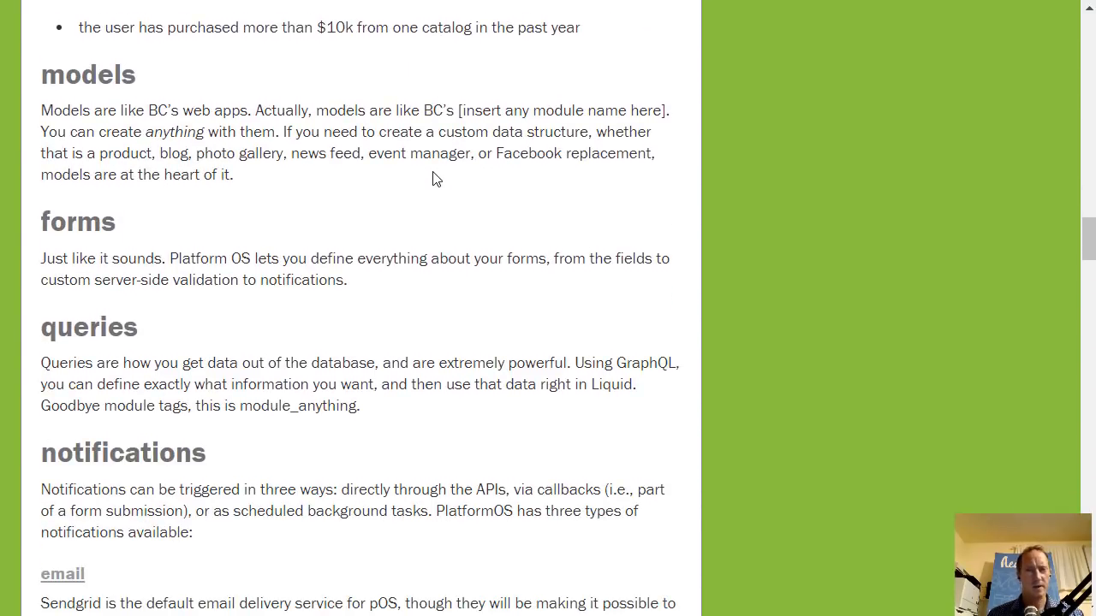
{"action": "scroll", "coordinate": [432, 180], "scroll_direction": "down", "scroll_amount": 1}
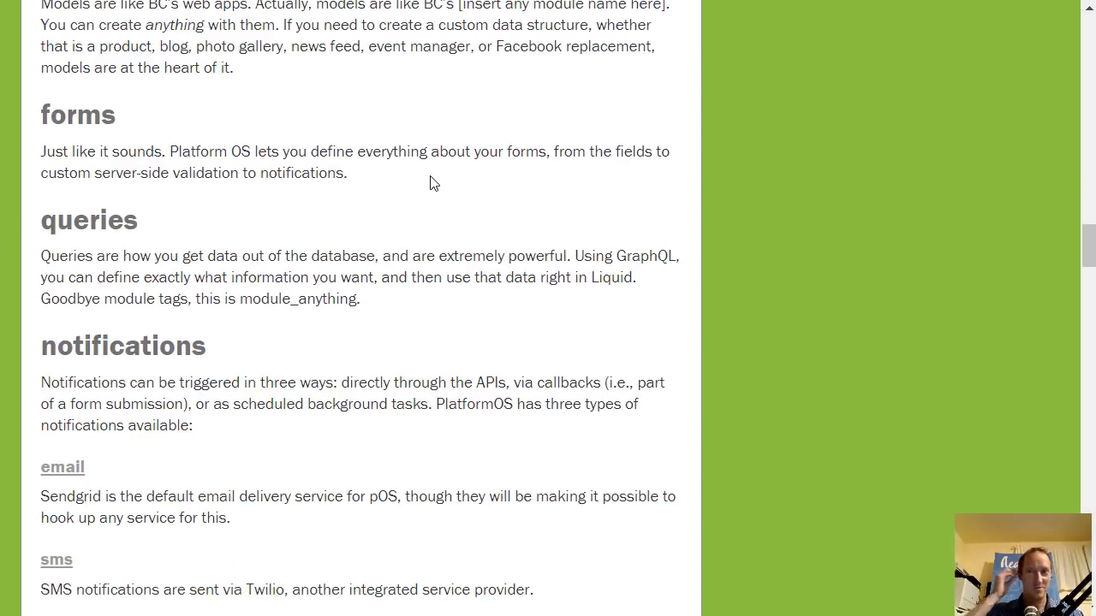
{"action": "scroll", "coordinate": [432, 182], "scroll_direction": "up", "scroll_amount": 3}
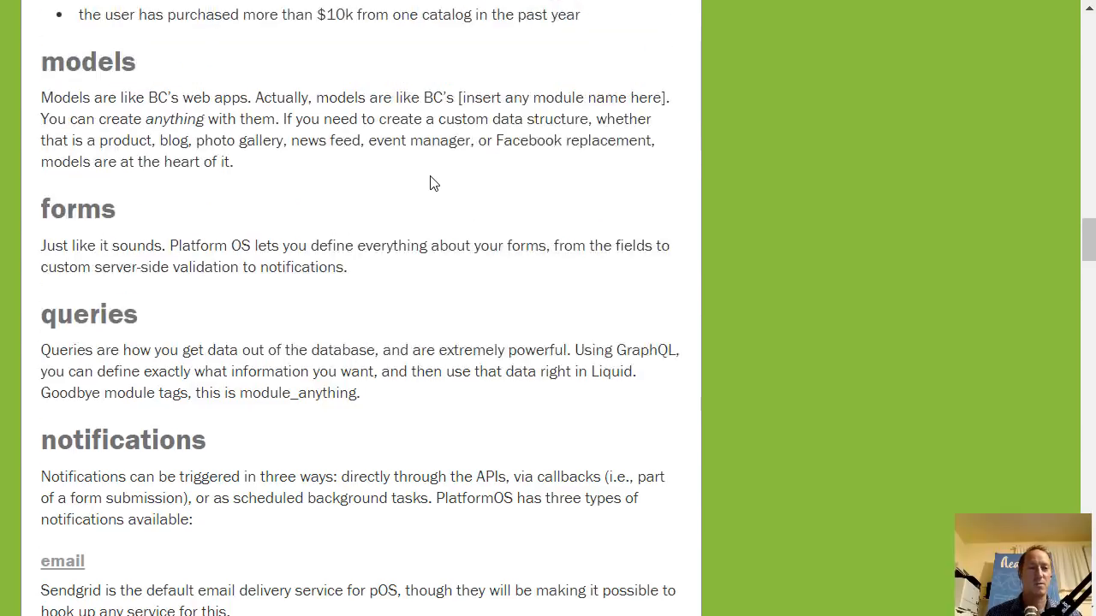
{"action": "scroll", "coordinate": [432, 182], "scroll_direction": "down", "scroll_amount": 2}
{"action": "scroll", "coordinate": [432, 183], "scroll_direction": "down", "scroll_amount": 10}
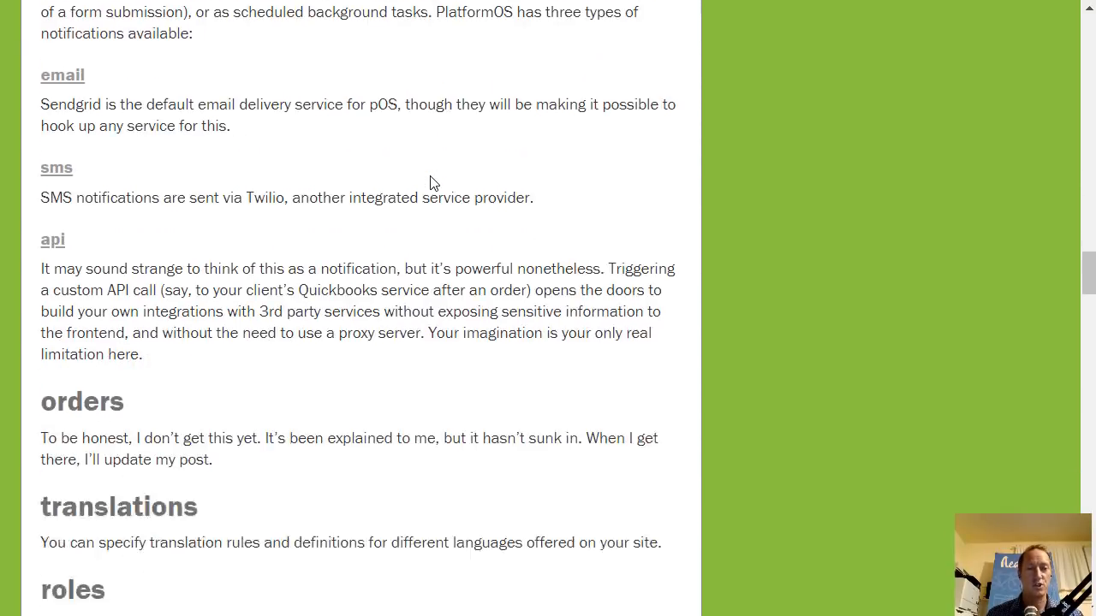
{"action": "scroll", "coordinate": [432, 184], "scroll_direction": "down", "scroll_amount": 9}
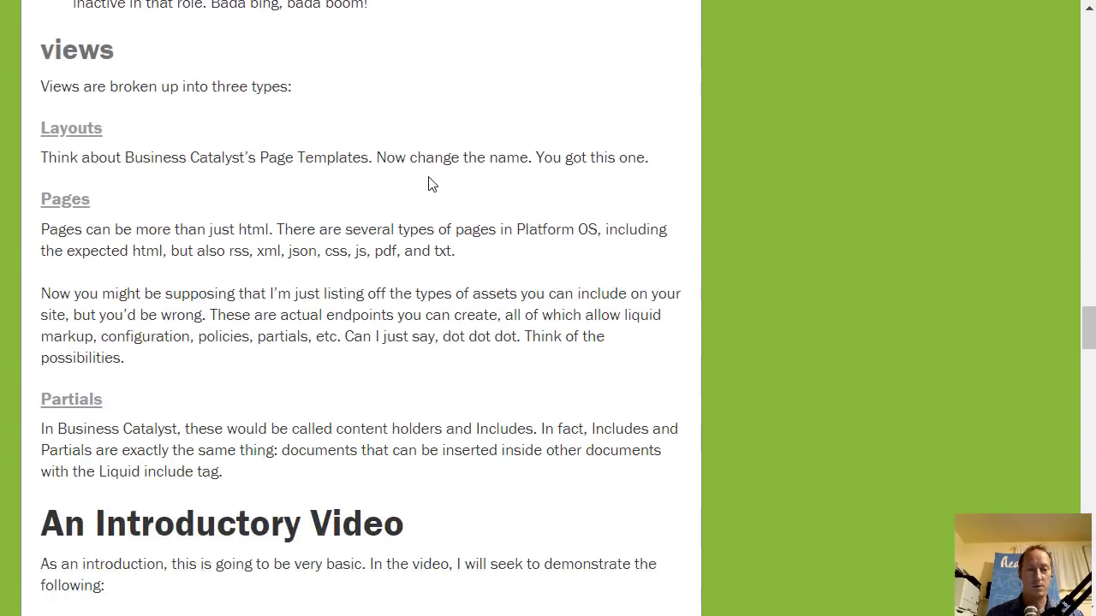
Look over the post's introductory video section and its "Saying 'Yes'" conclusion, and return to the start of the article.
{"action": "scroll", "coordinate": [431, 183], "scroll_direction": "down", "scroll_amount": 3}
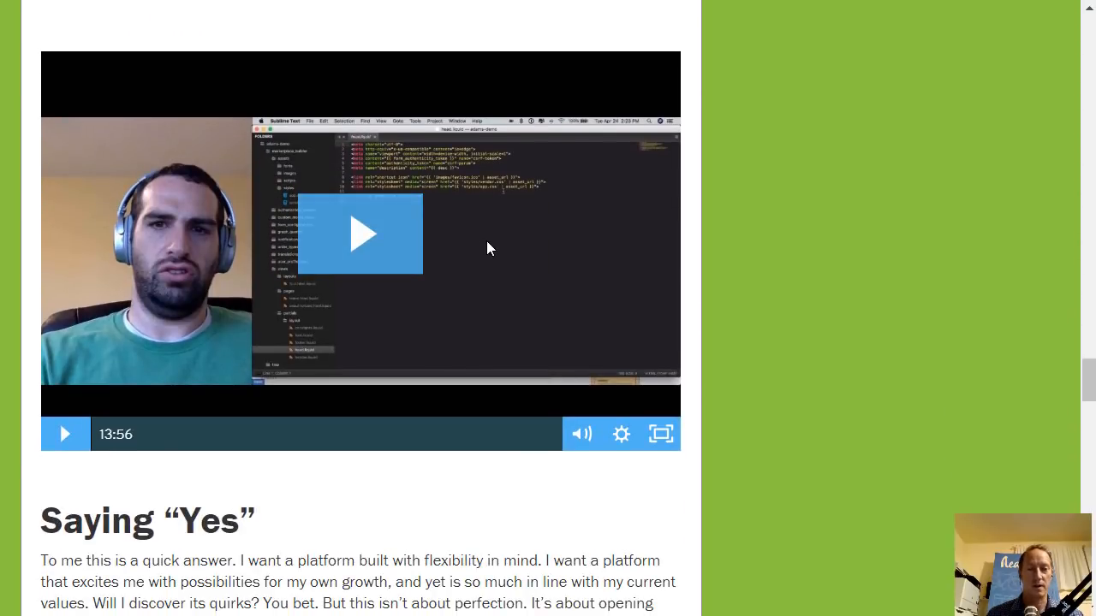
{"action": "scroll", "coordinate": [486, 241], "scroll_direction": "down", "scroll_amount": 4}
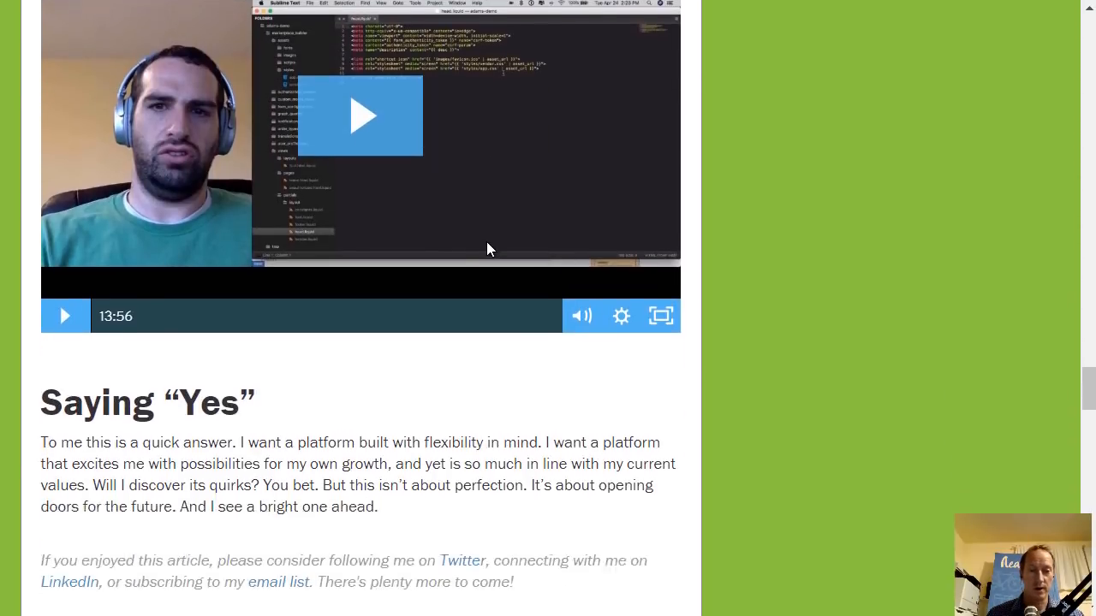
{"action": "scroll", "coordinate": [488, 250], "scroll_direction": "up", "scroll_amount": 4}
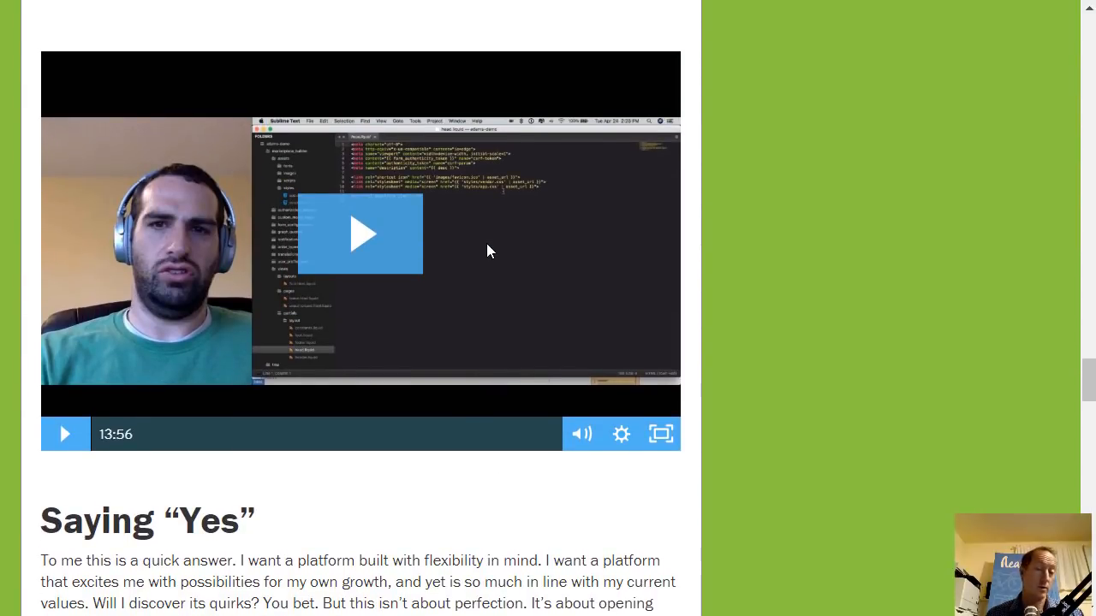
{"action": "scroll", "coordinate": [486, 243], "scroll_direction": "up", "scroll_amount": 10}
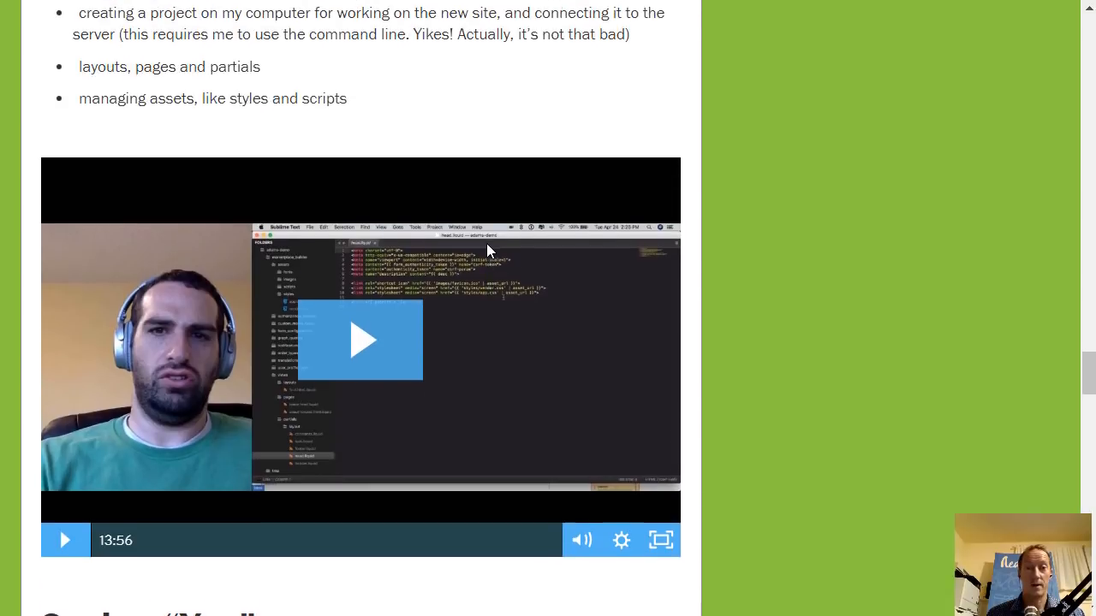
{"action": "scroll", "coordinate": [486, 251], "scroll_direction": "up", "scroll_amount": 20}
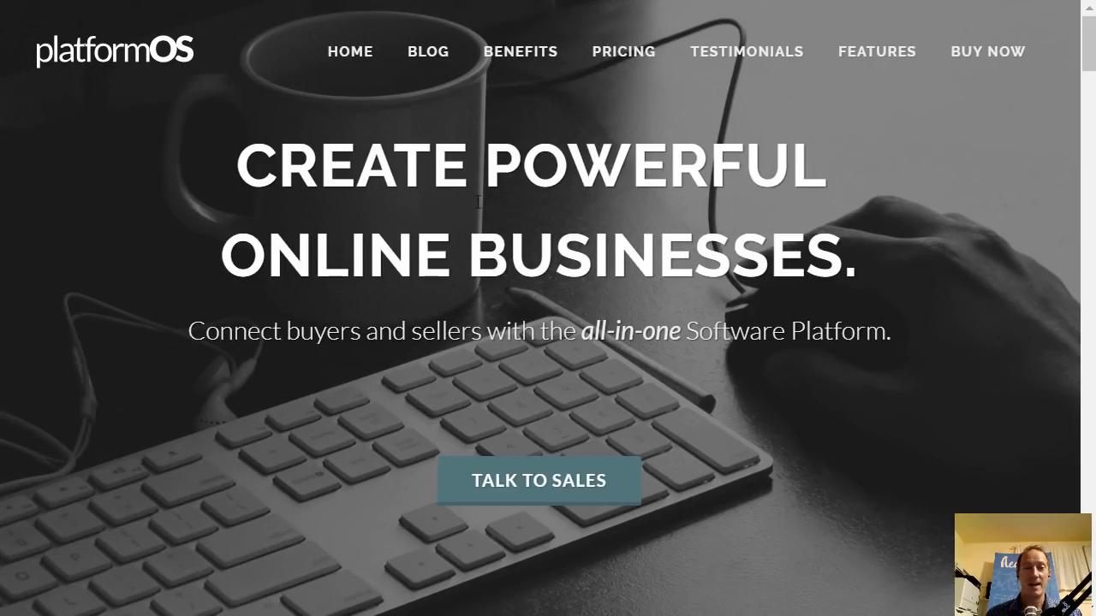
View the pricing details on the platformOS website and compare what the Starter, Pro and Pro+ plans include.
{"action": "left_click", "coordinate": [628, 50]}
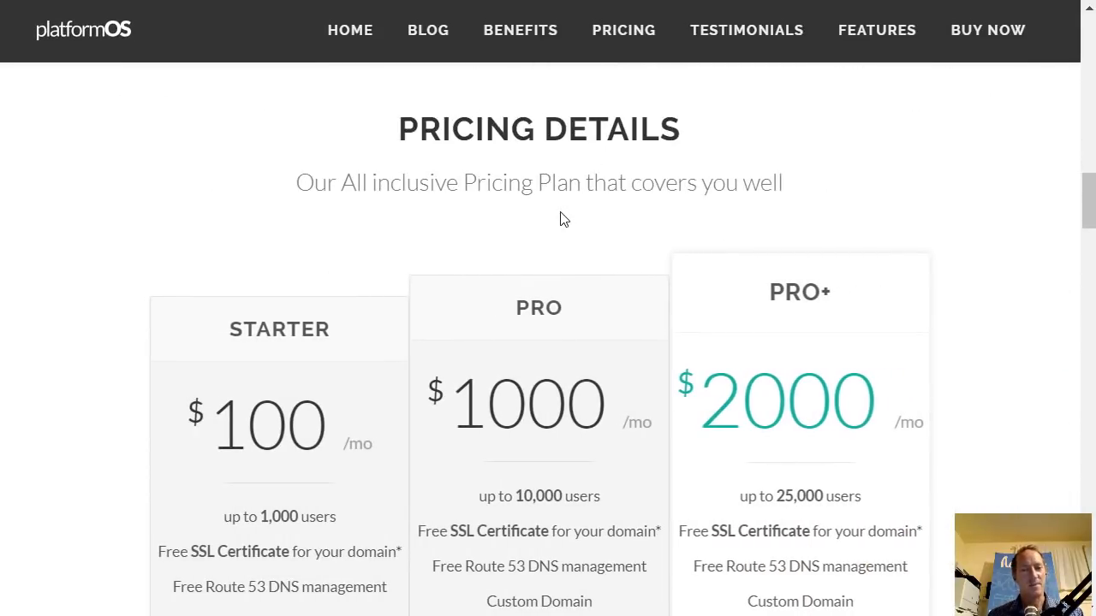
{"action": "scroll", "coordinate": [569, 230], "scroll_direction": "up", "scroll_amount": 2}
{"action": "scroll", "coordinate": [570, 228], "scroll_direction": "down", "scroll_amount": 5}
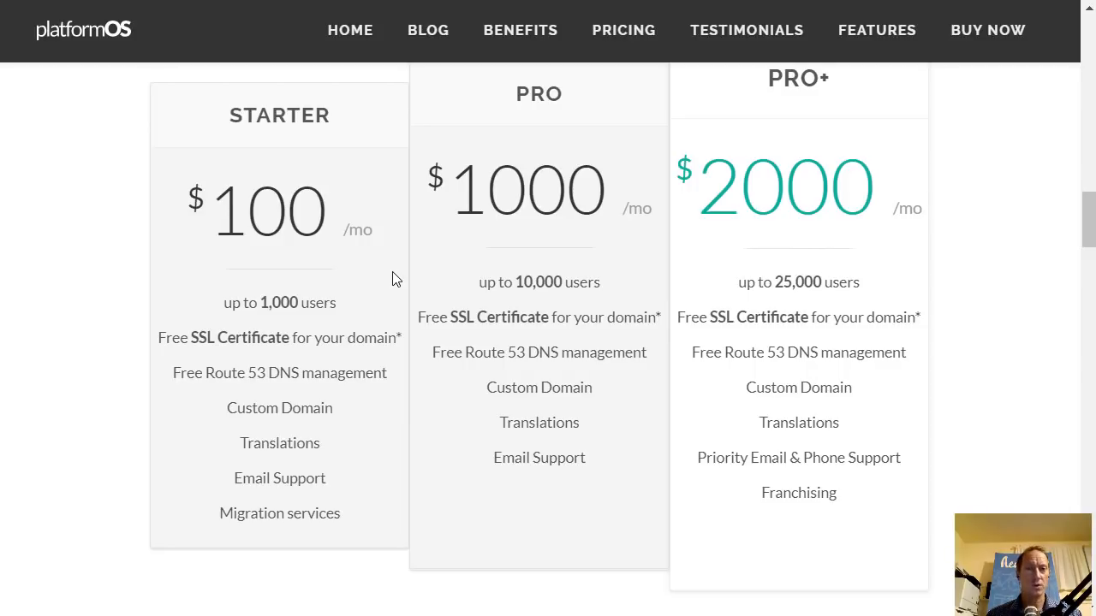
{"action": "scroll", "coordinate": [395, 278], "scroll_direction": "up", "scroll_amount": 15}
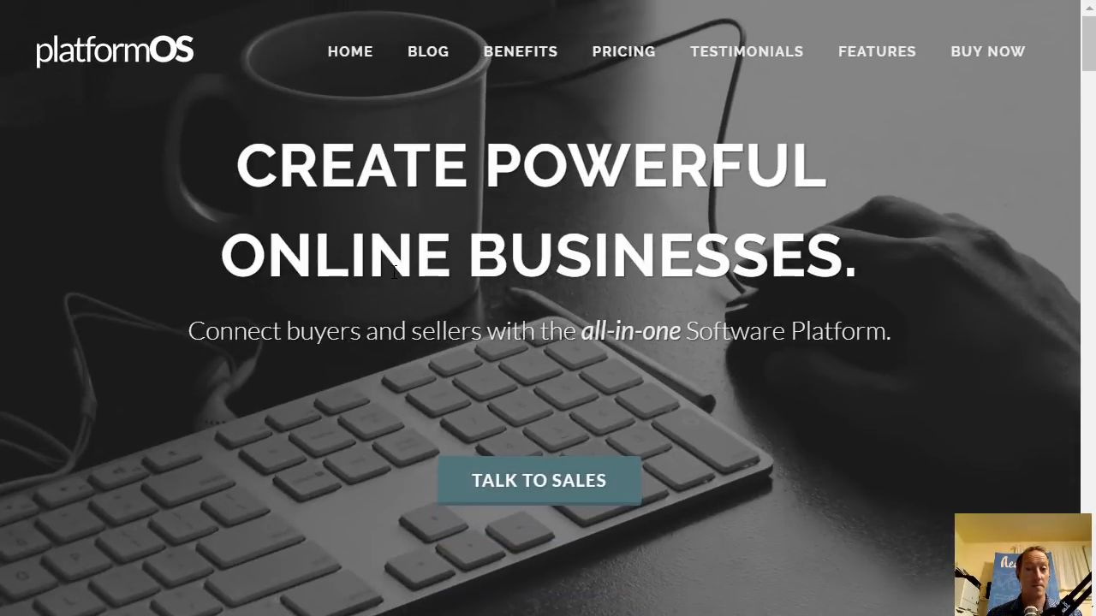